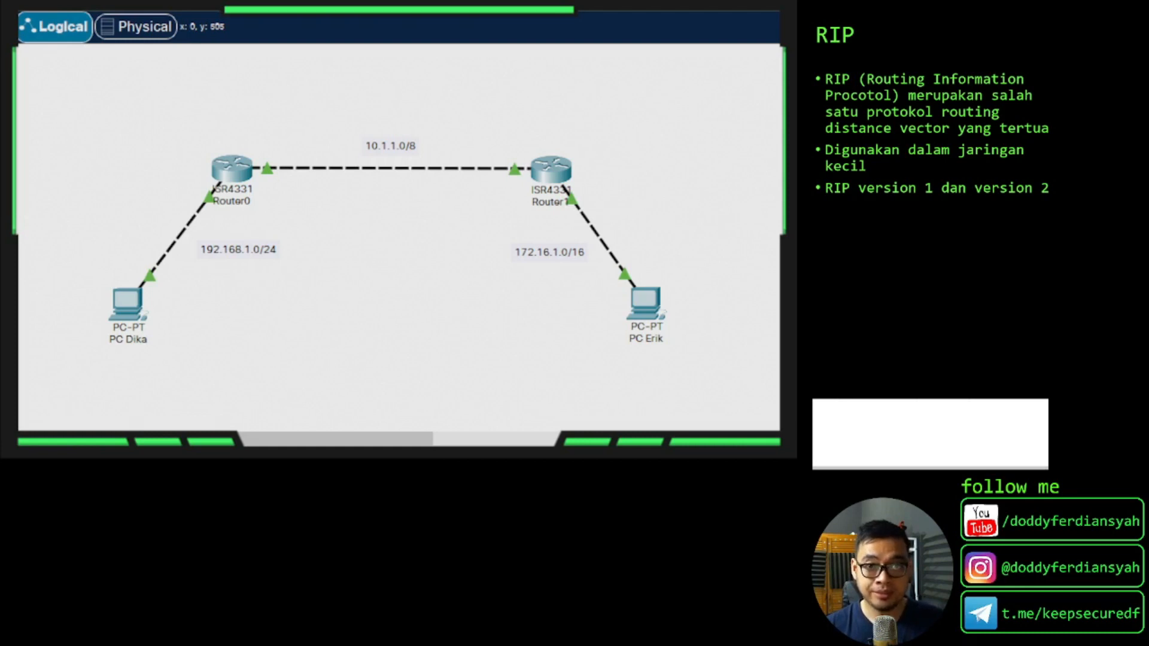
{"action": "key", "text": "Right"}
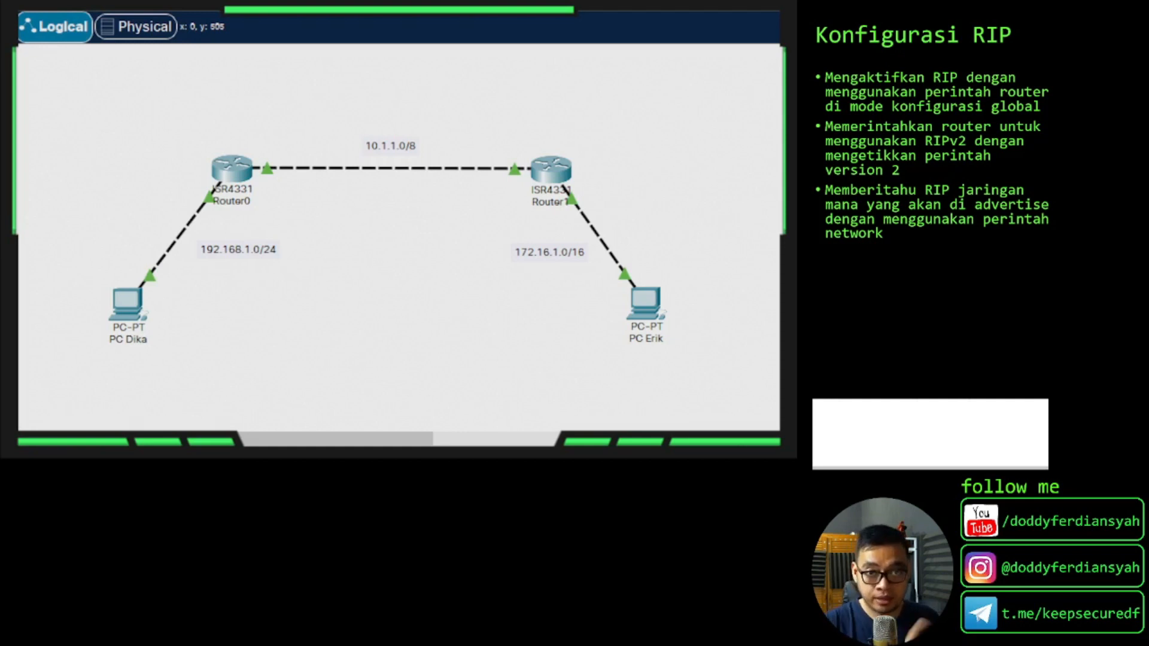
{"action": "left_click", "coordinate": [715, 274]}
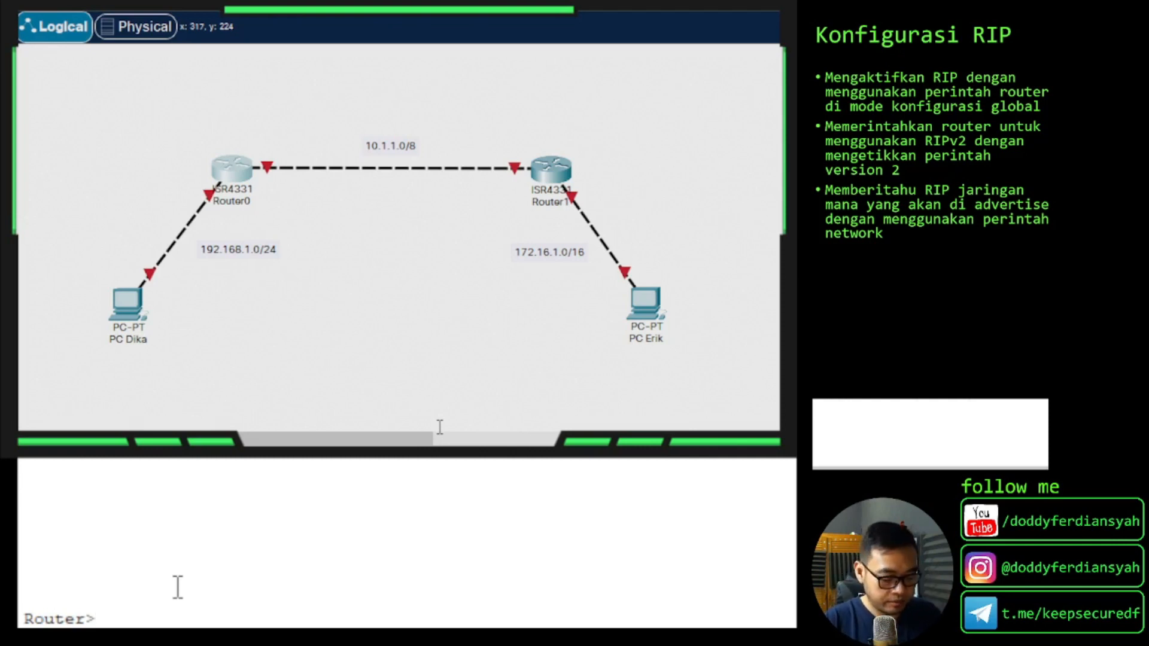
Step: Enter privileged mode and then global configuration mode on Router0 with the commands ena and conf t
{"action": "type", "text": "ena"}
{"action": "key", "text": "Return"}
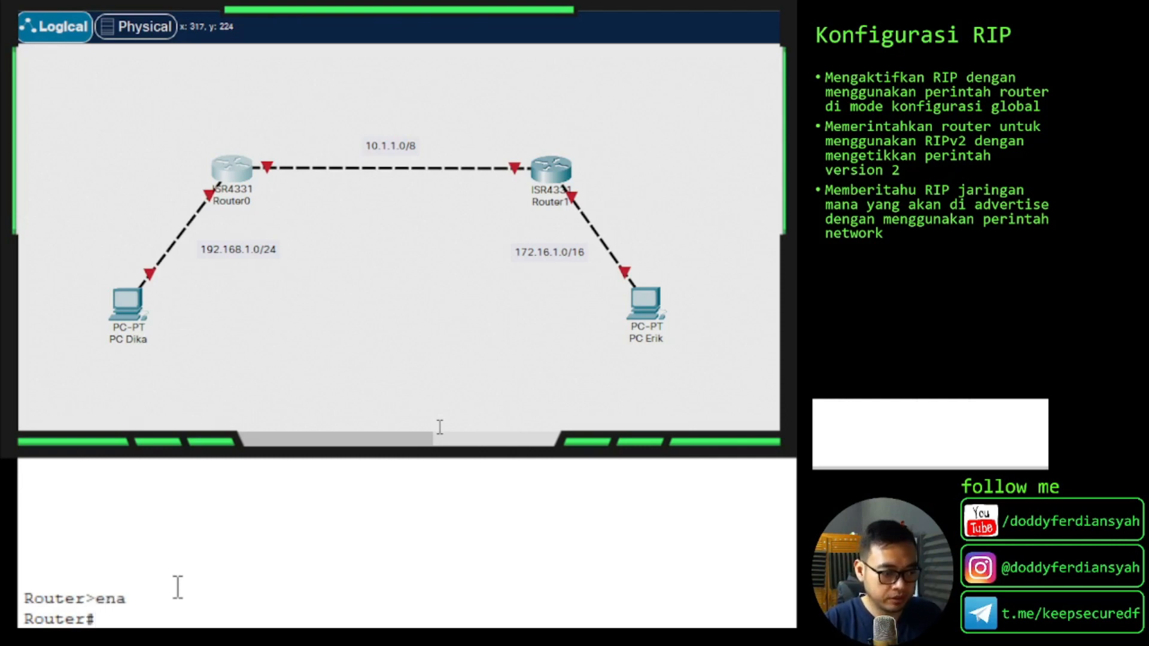
{"action": "type", "text": "co"}
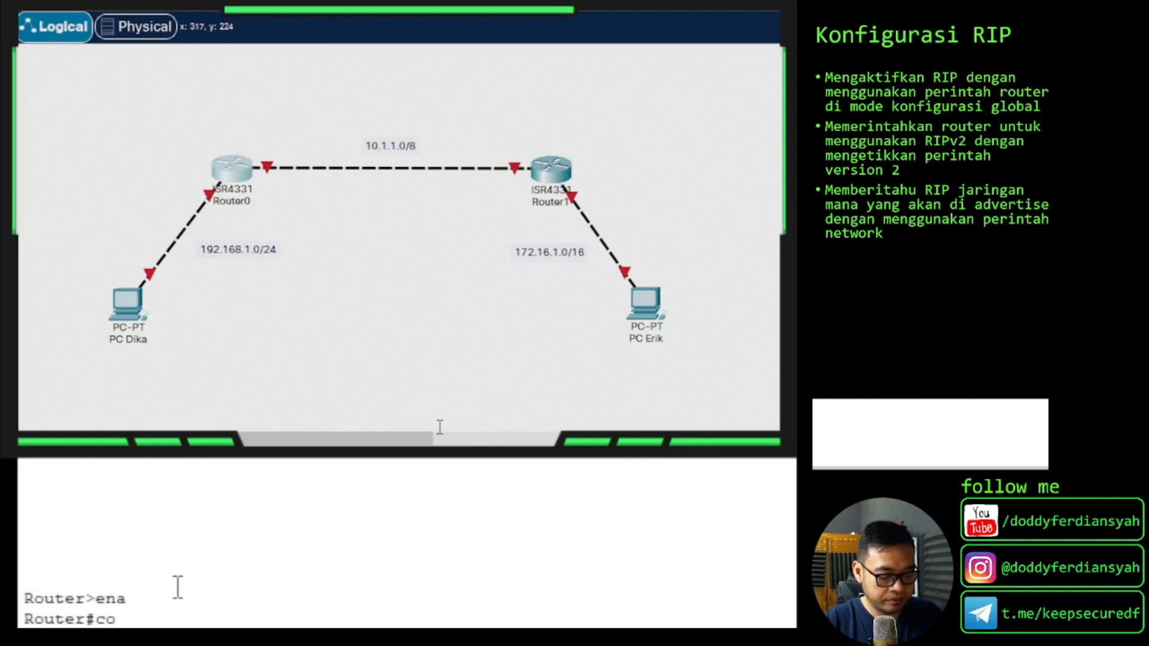
{"action": "type", "text": "nf t"}
{"action": "key", "text": "Return"}
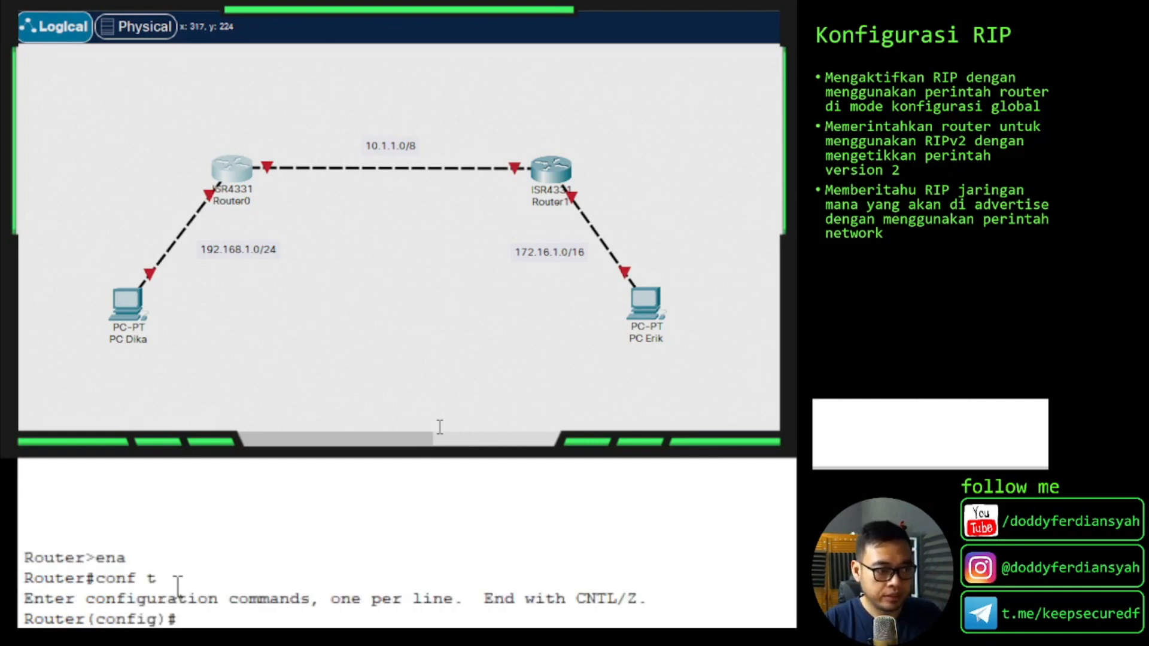
Step: Assign IP address 192.168.1.1 with subnet mask 255.255.255.0 to Router0's interface gig0/0/0
{"action": "type", "text": "int gig"}
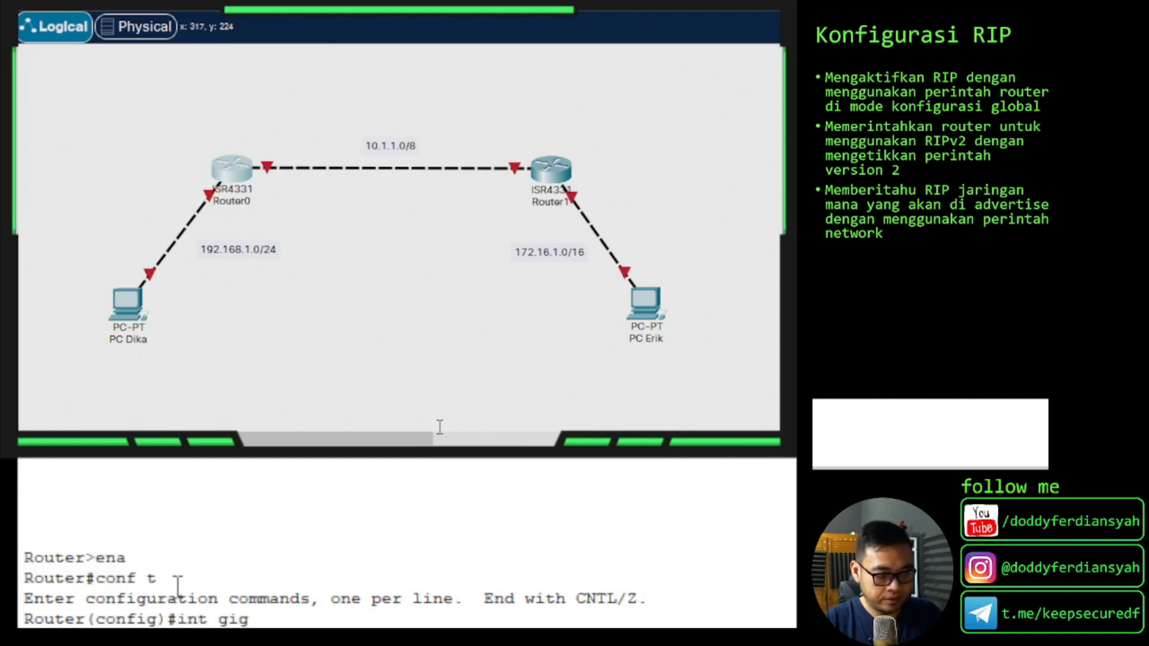
{"action": "type", "text": "0/0/0"}
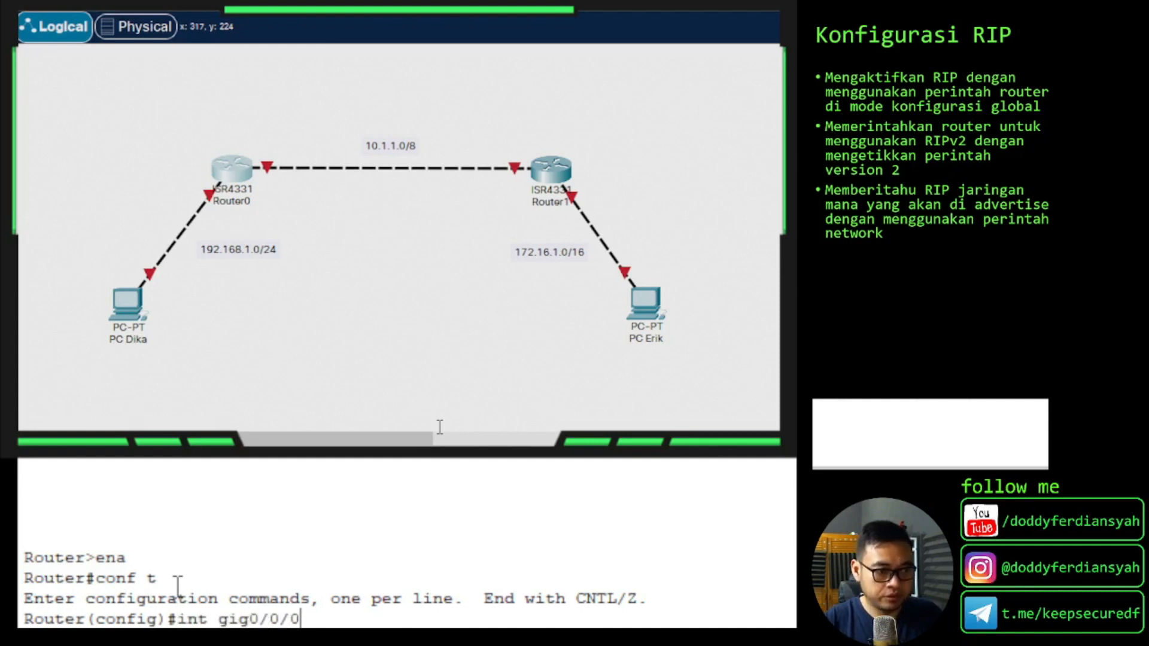
{"action": "key", "text": "Return"}
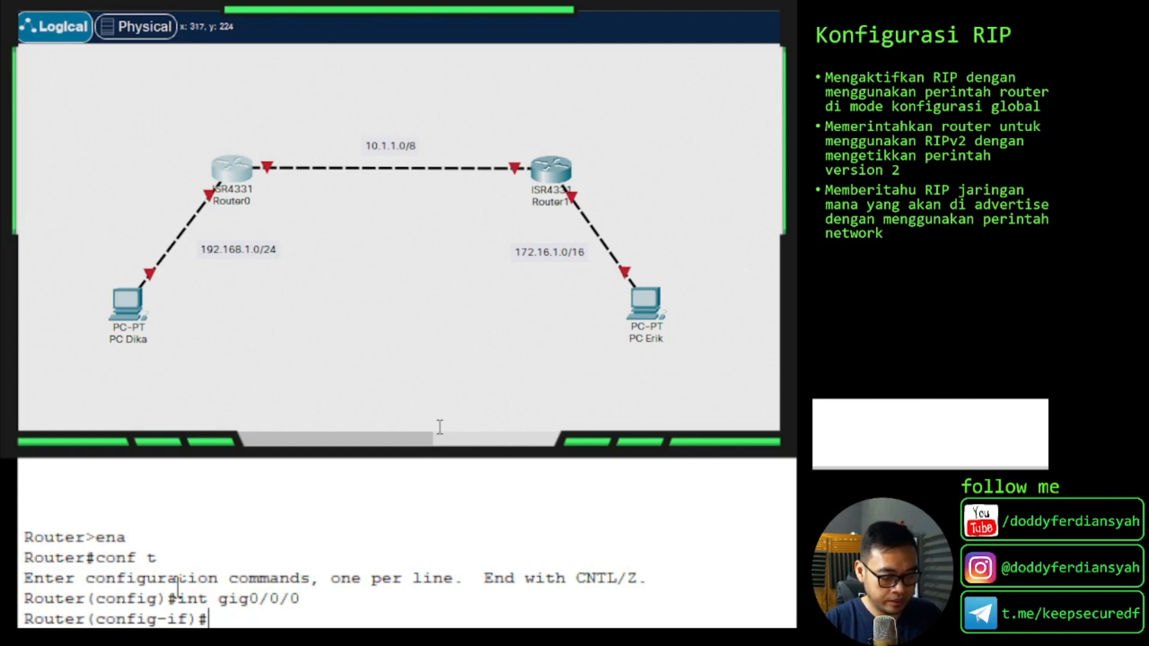
{"action": "type", "text": "a"}
{"action": "key", "text": "BackSpace"}
{"action": "type", "text": "ip a"}
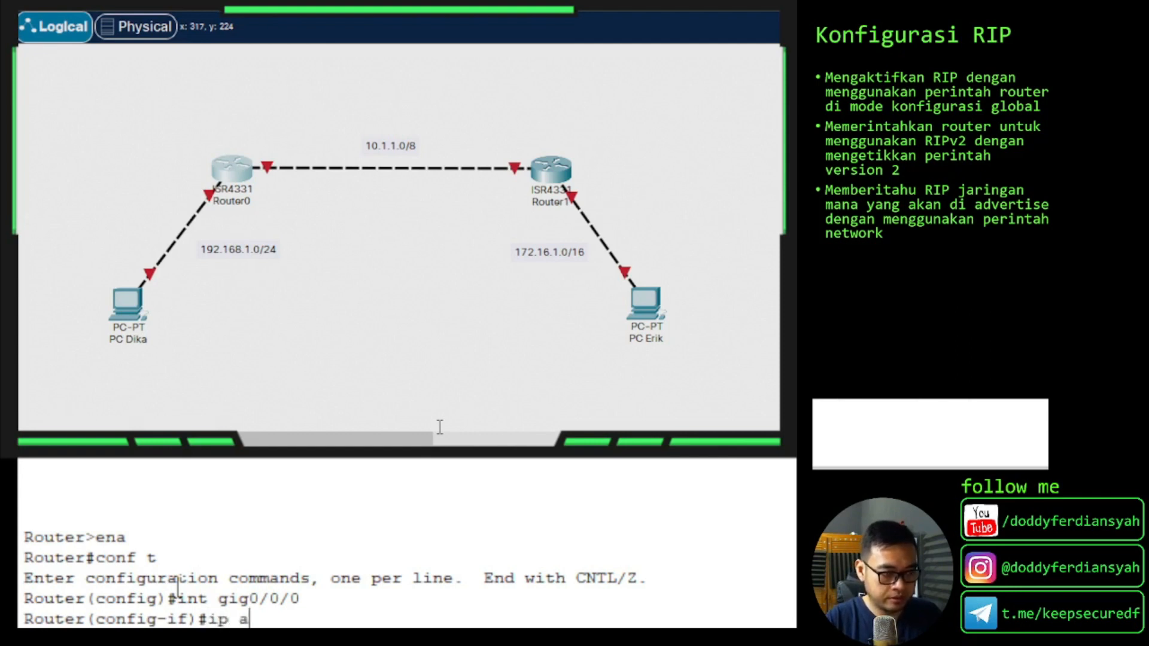
{"action": "type", "text": "dd 192.1"}
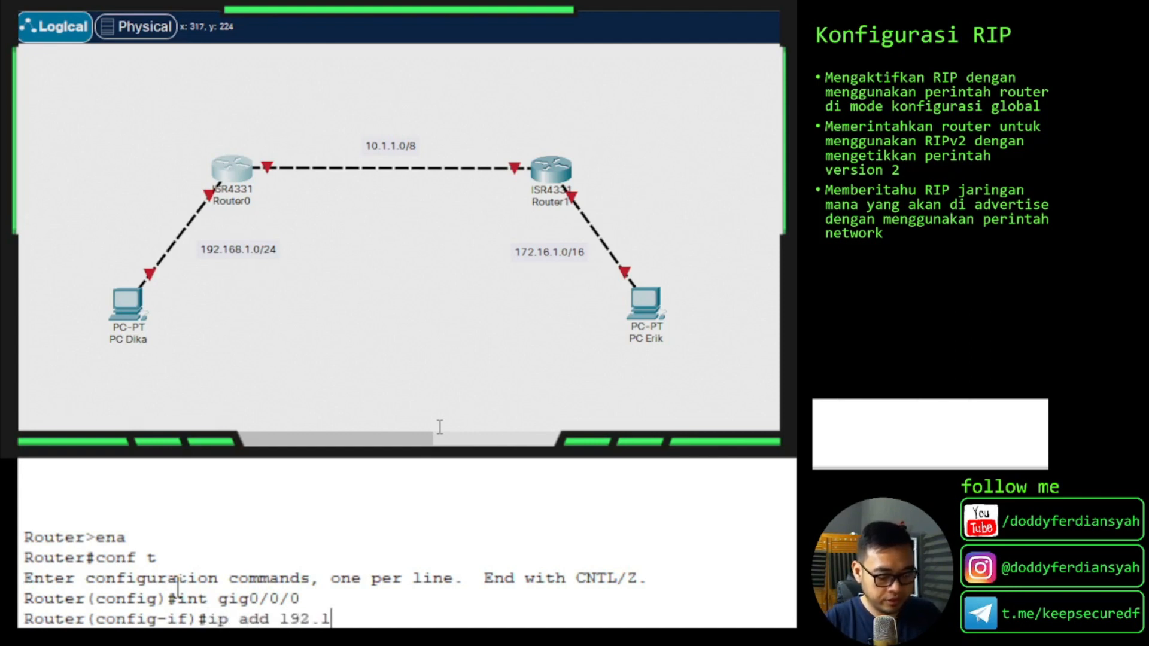
{"action": "type", "text": "68.1.1"}
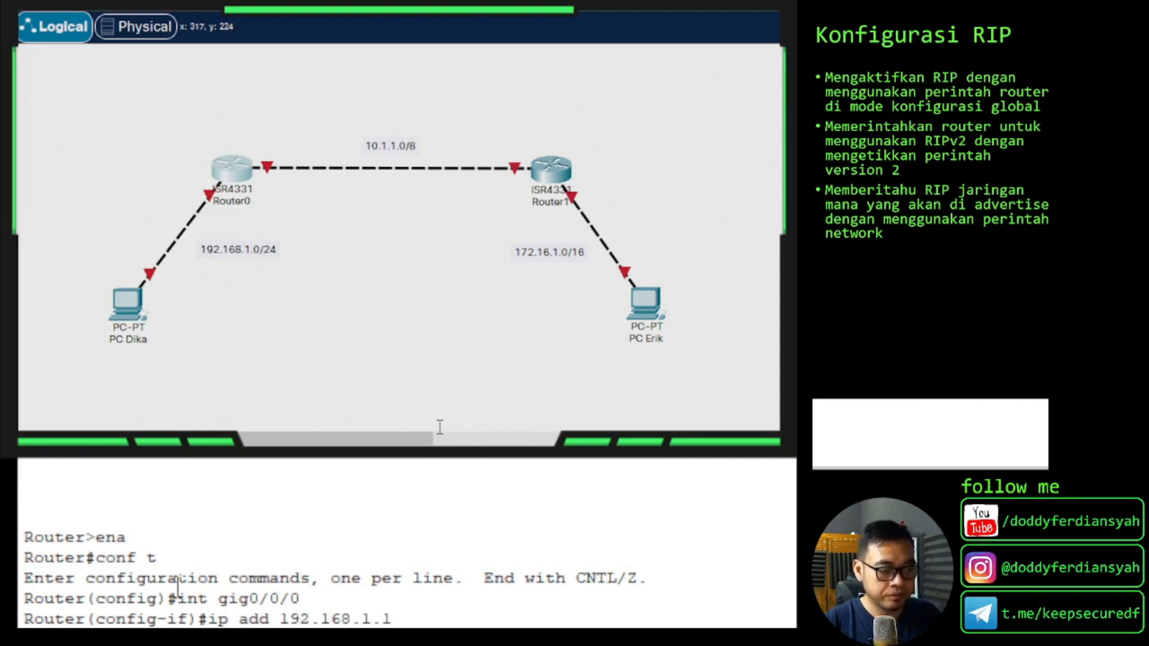
{"action": "type", "text": " 255"}
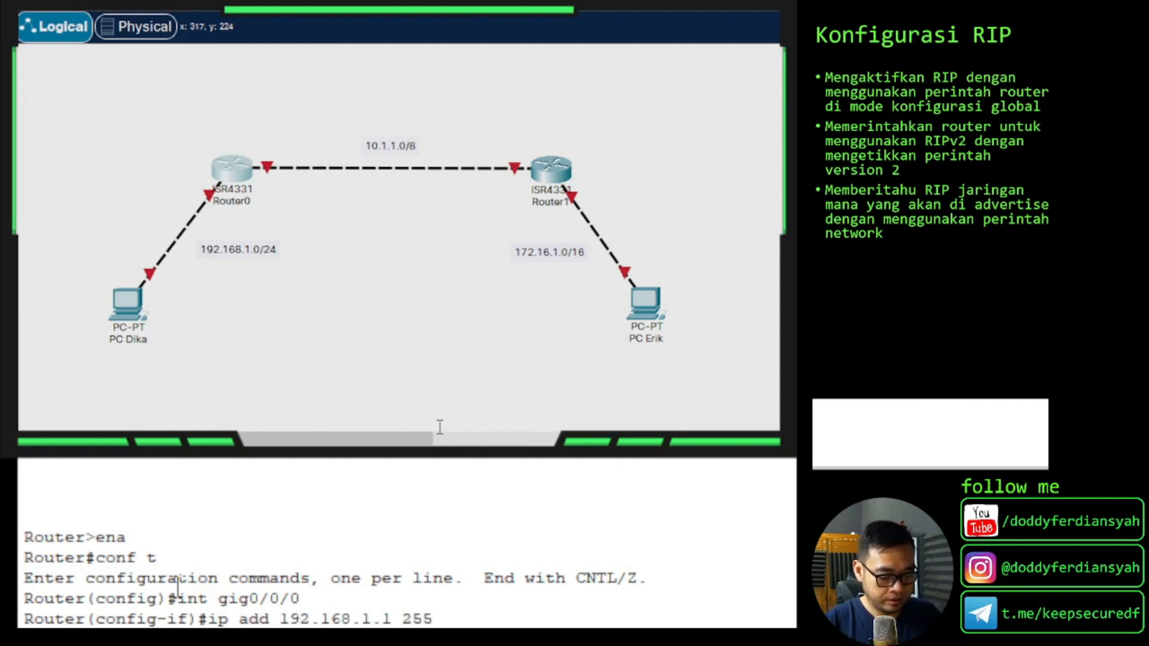
{"action": "type", "text": ".255.255.0"}
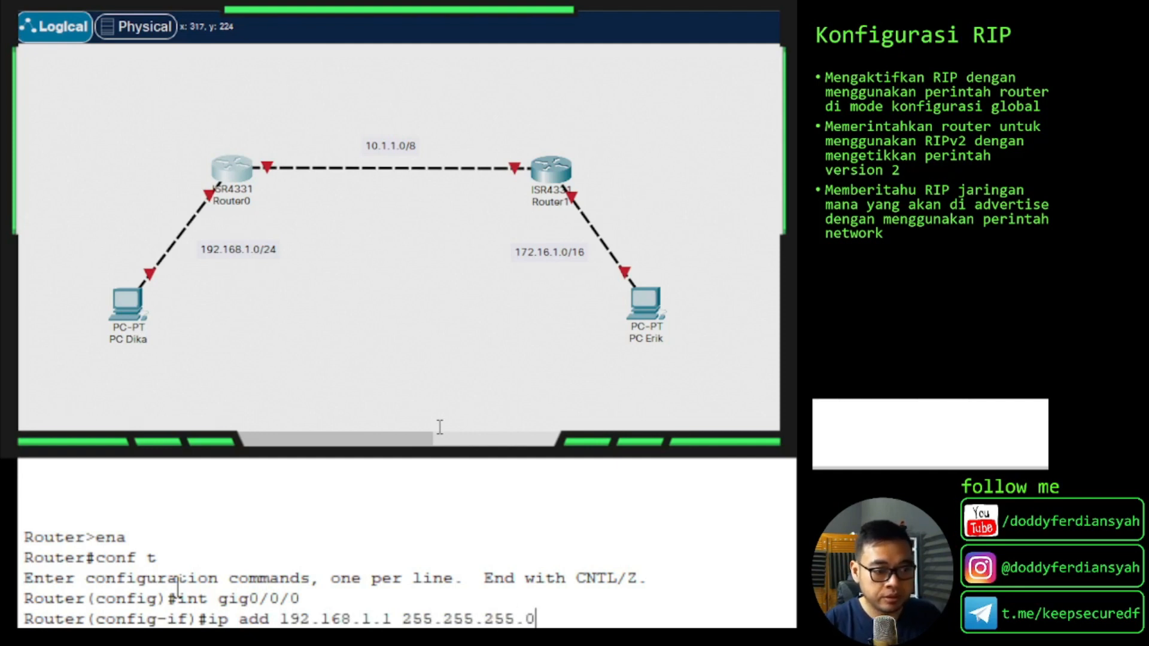
{"action": "key", "text": "Return"}
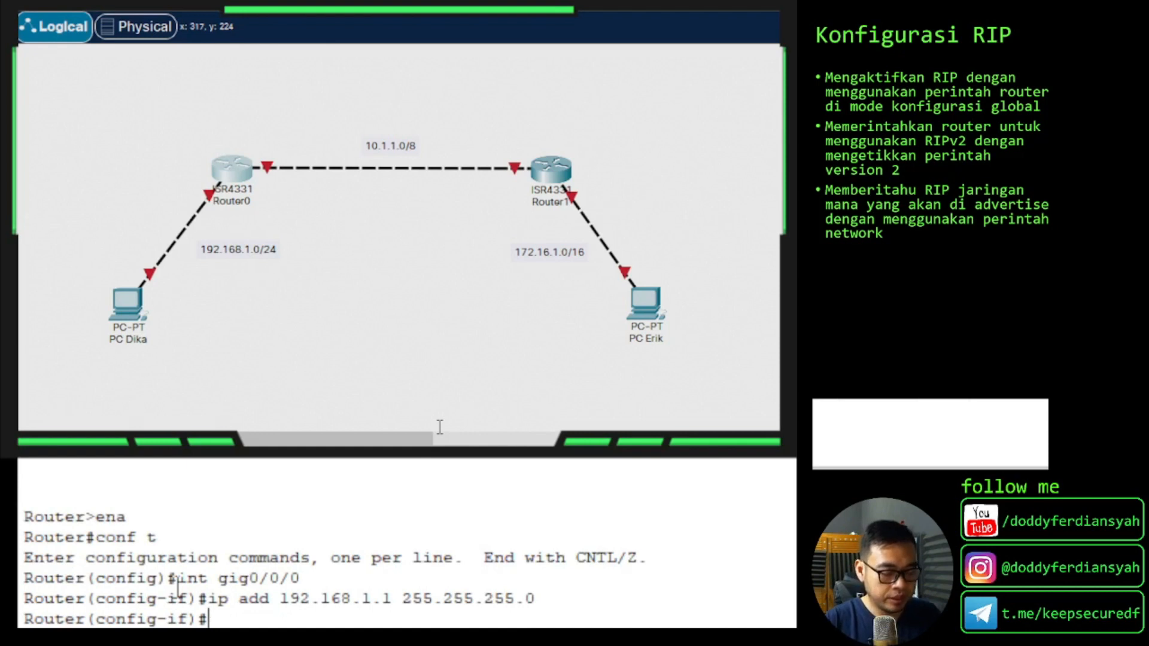
Step: Enable Router0's interface gig0/0/0 with no sh and return to global configuration mode
{"action": "type", "text": "no"}
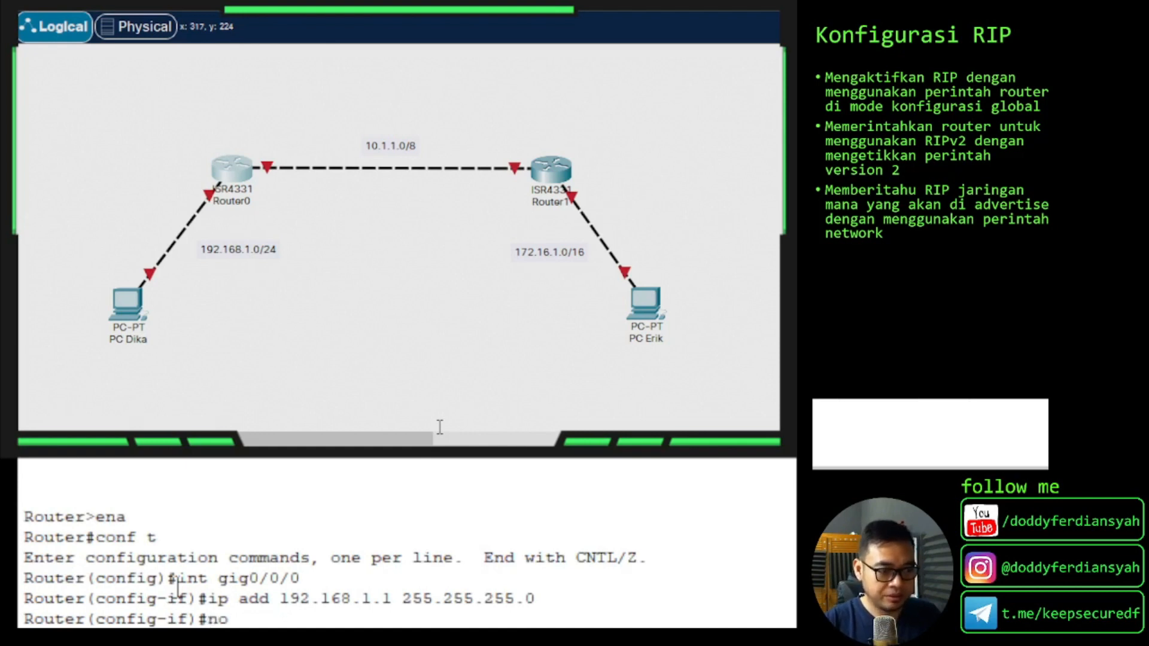
{"action": "type", "text": " sh"}
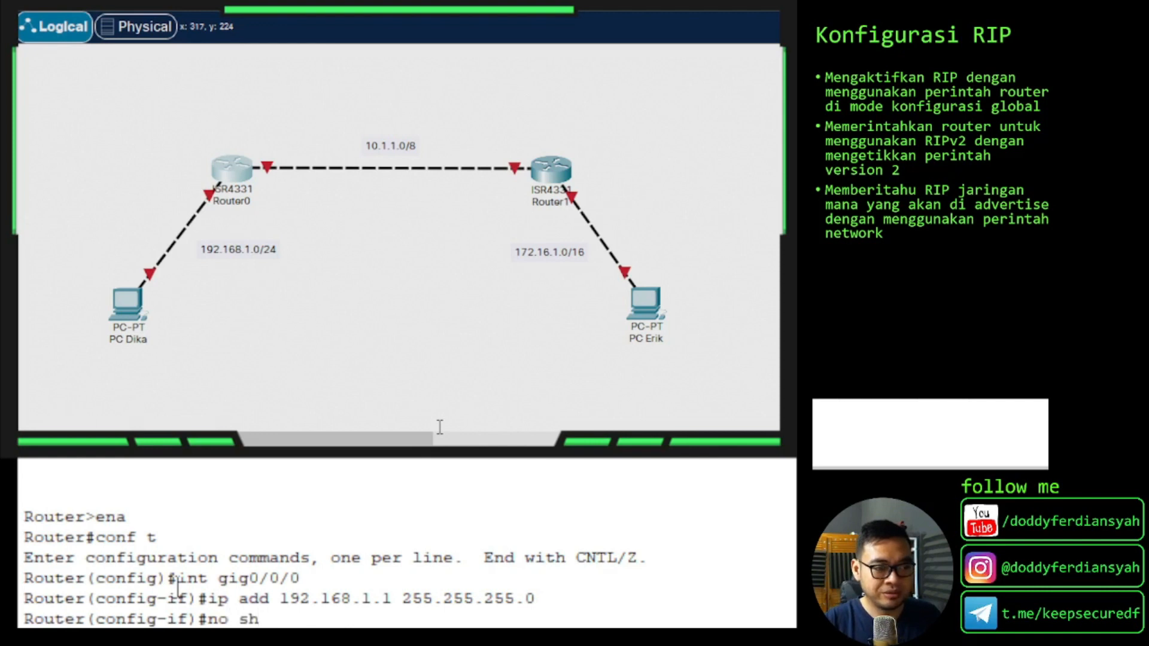
{"action": "key", "text": "Return"}
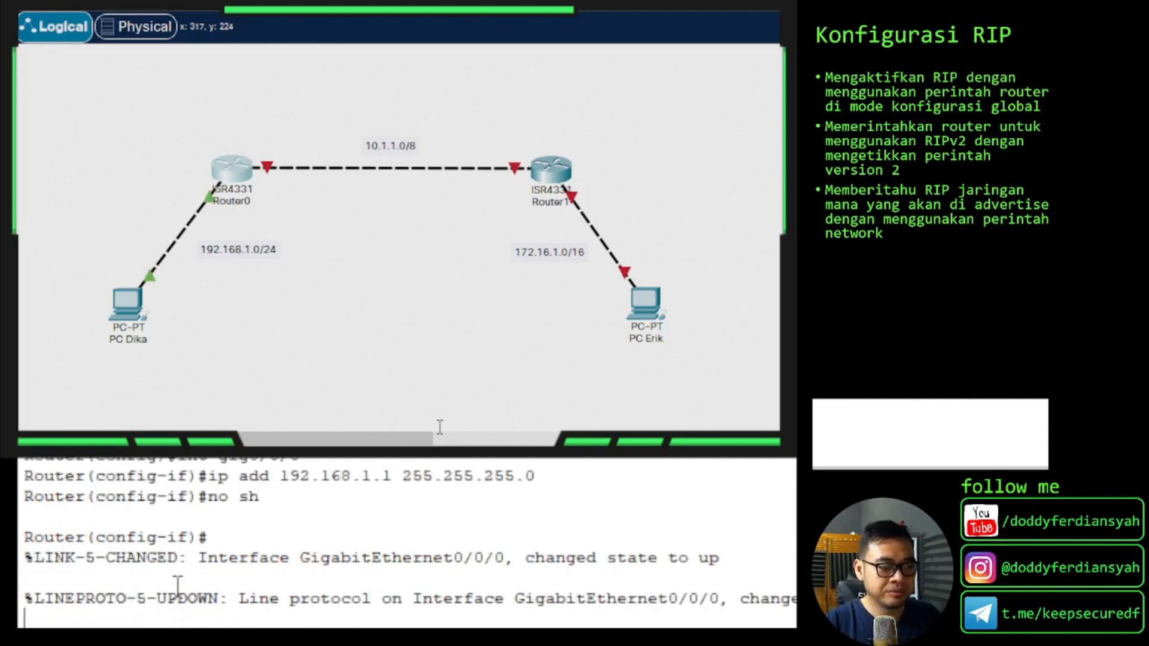
{"action": "key", "text": "Return"}
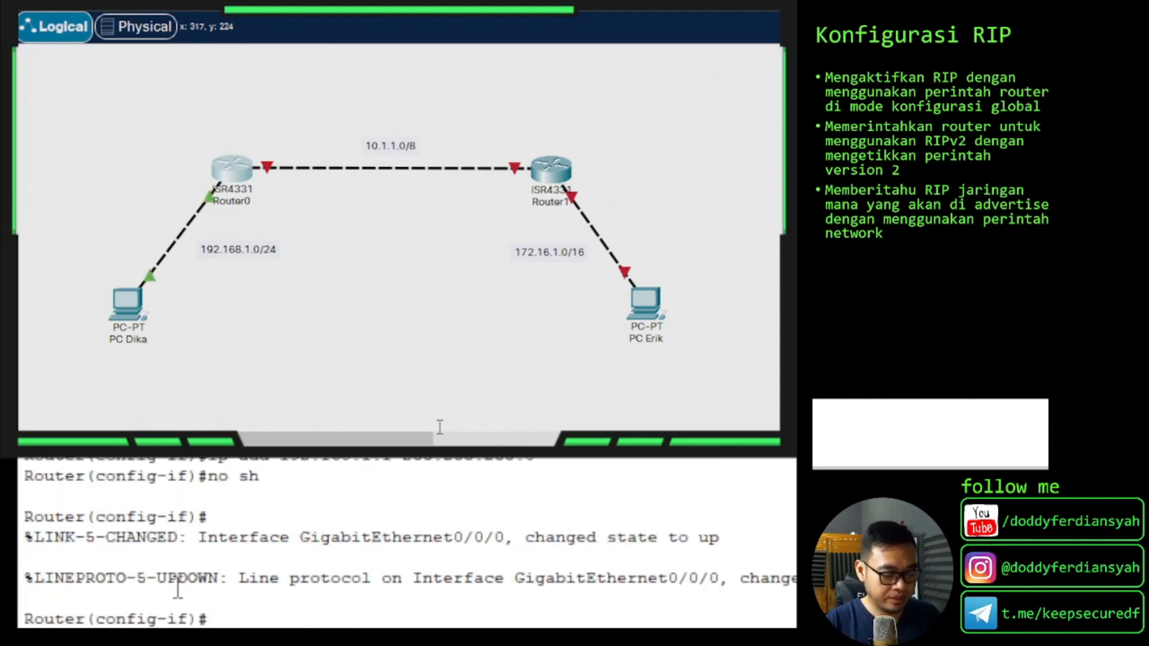
{"action": "type", "text": "exit"}
{"action": "key", "text": "Return"}
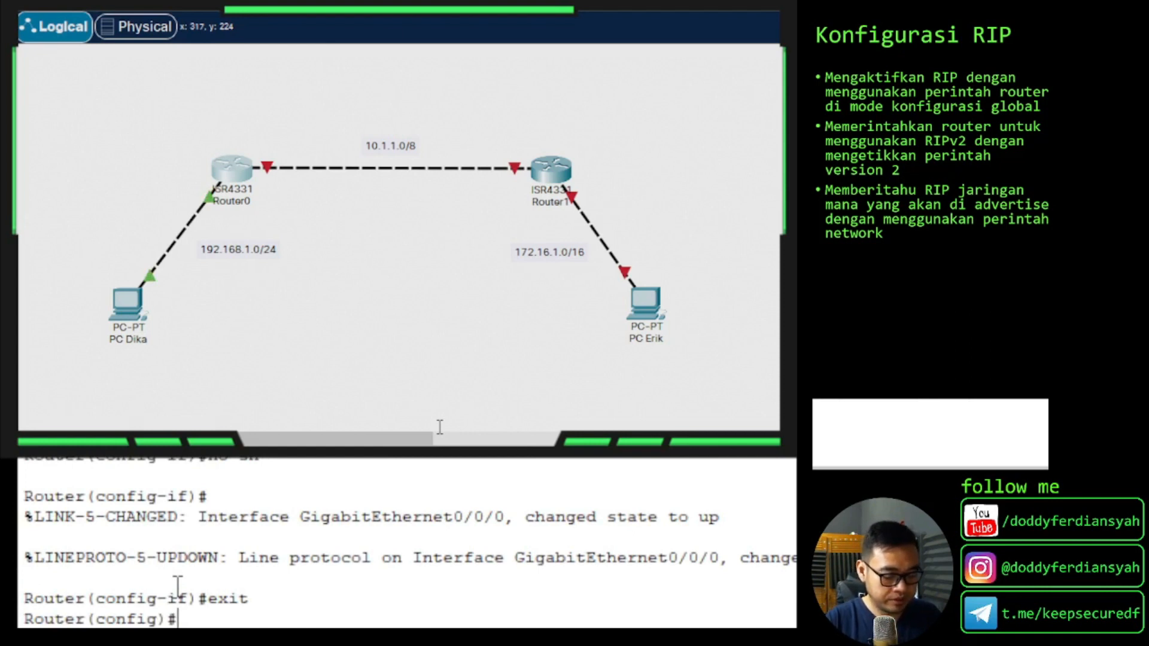
Step: Assign IP address 10.1.1.1 with subnet mask 255.0.0.0 to Router0's interface gig0/0/1
{"action": "type", "text": "int g"}
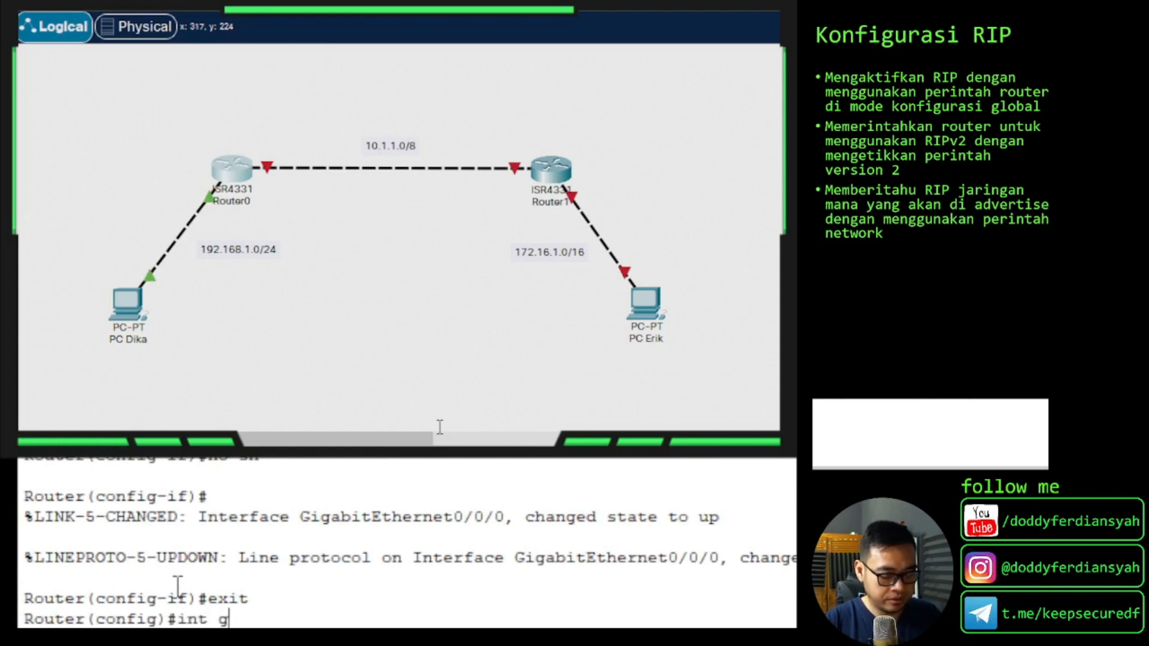
{"action": "type", "text": "ig0/0/1"}
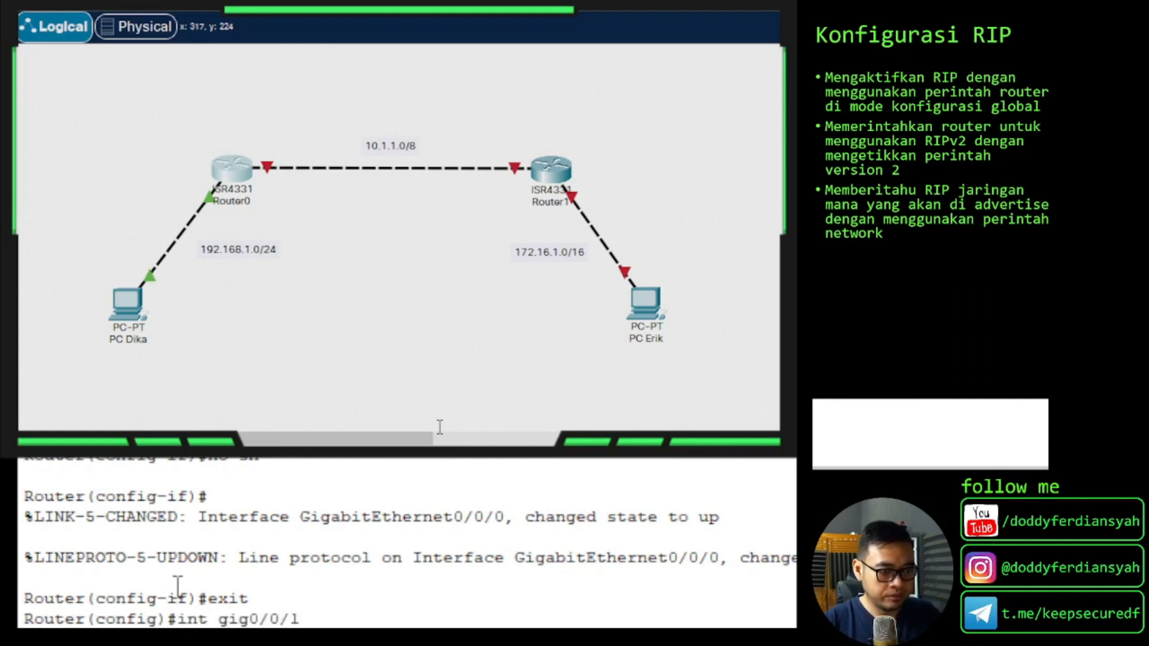
{"action": "key", "text": "Return"}
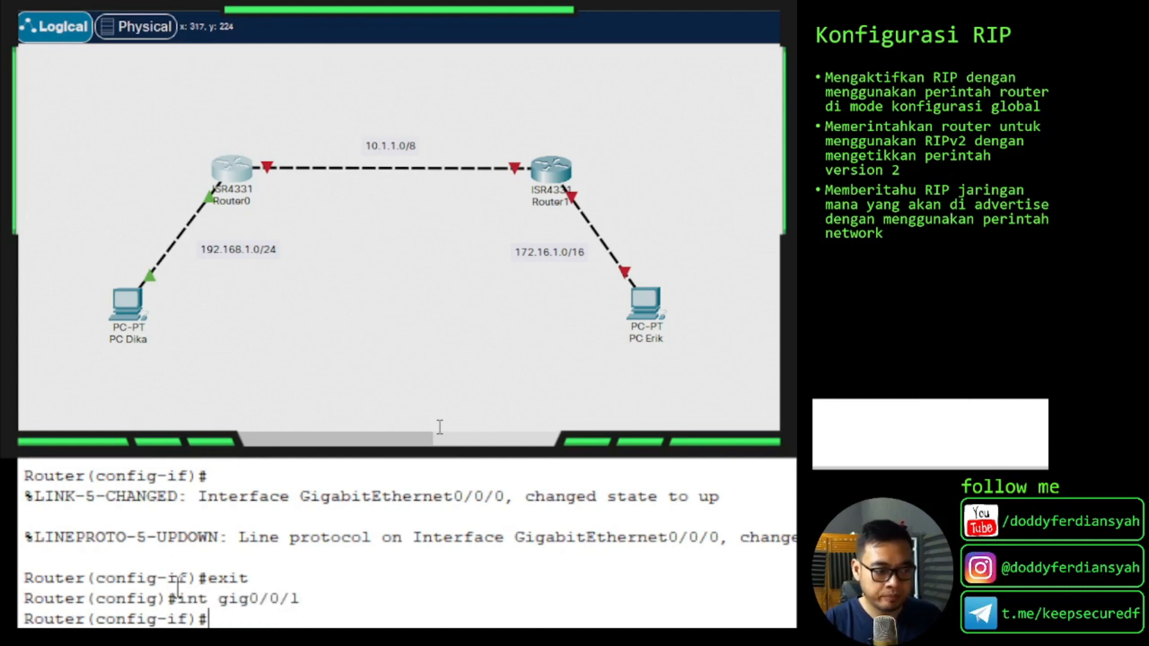
{"action": "type", "text": "ip add"}
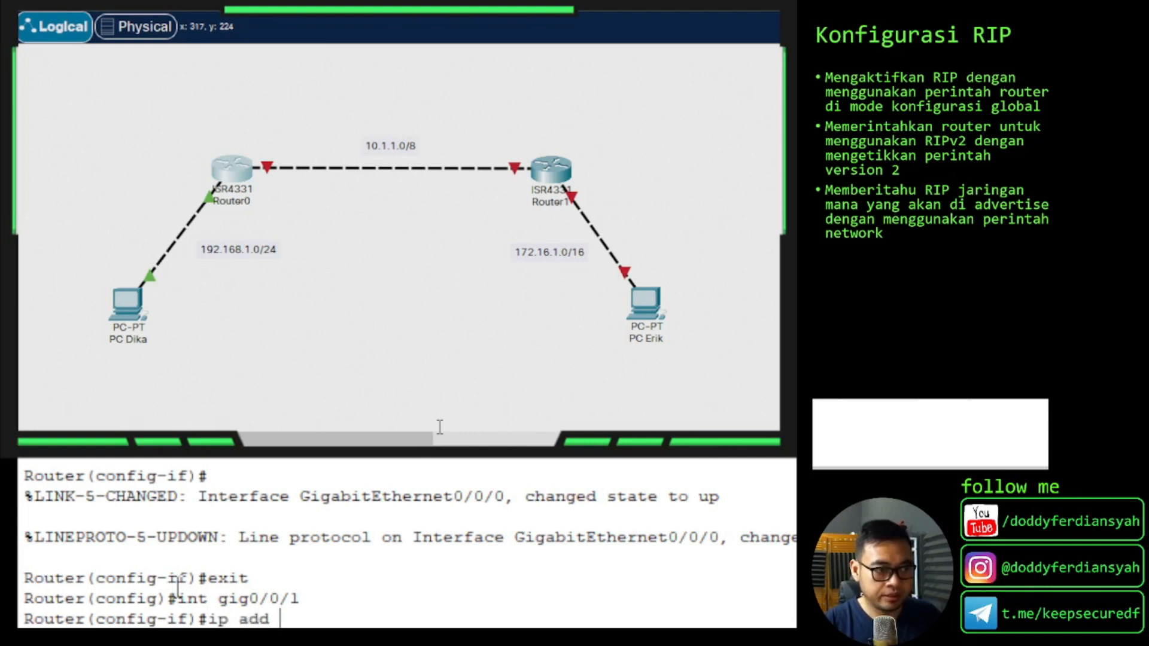
{"action": "type", "text": " 10."}
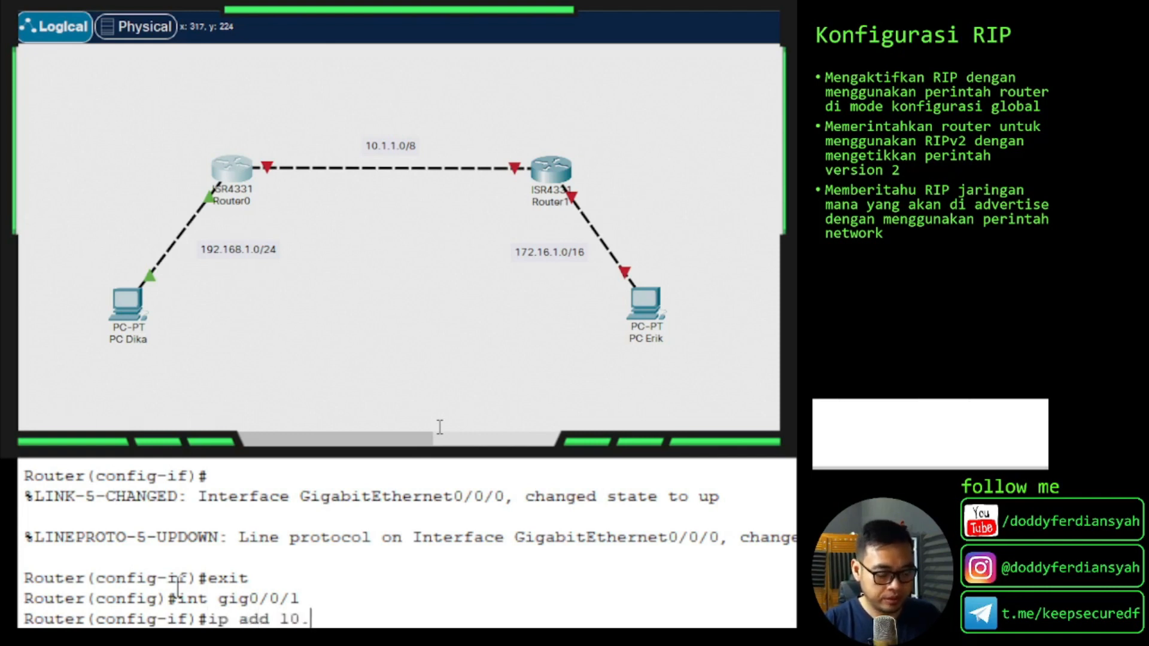
{"action": "type", "text": "1.1."}
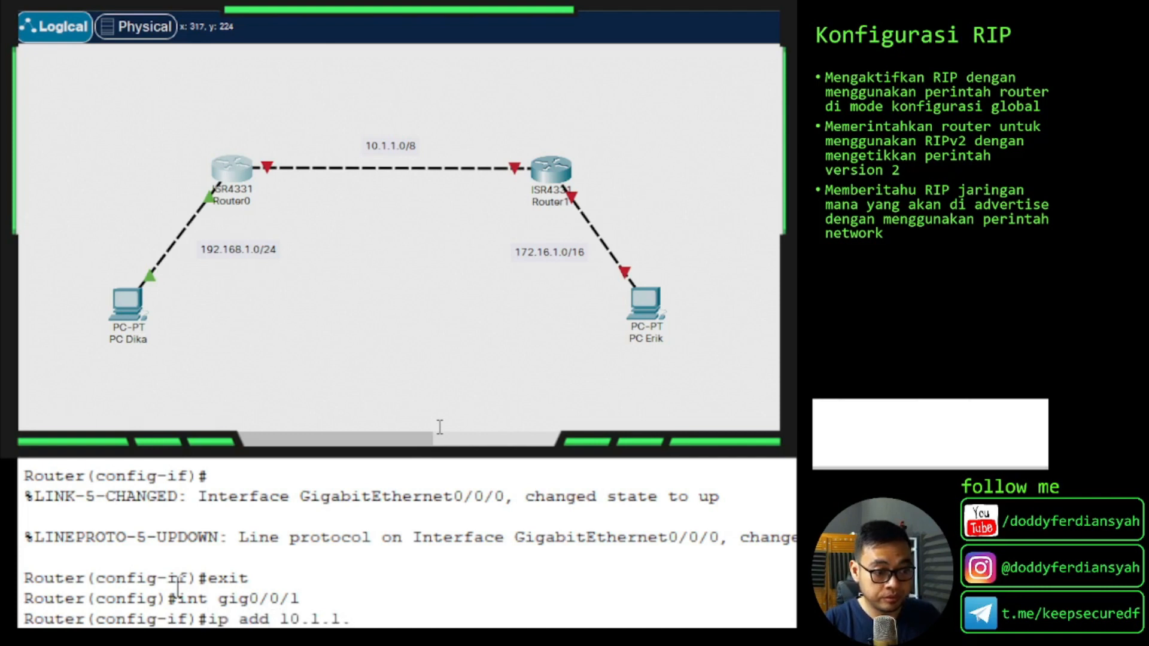
{"action": "type", "text": "1"}
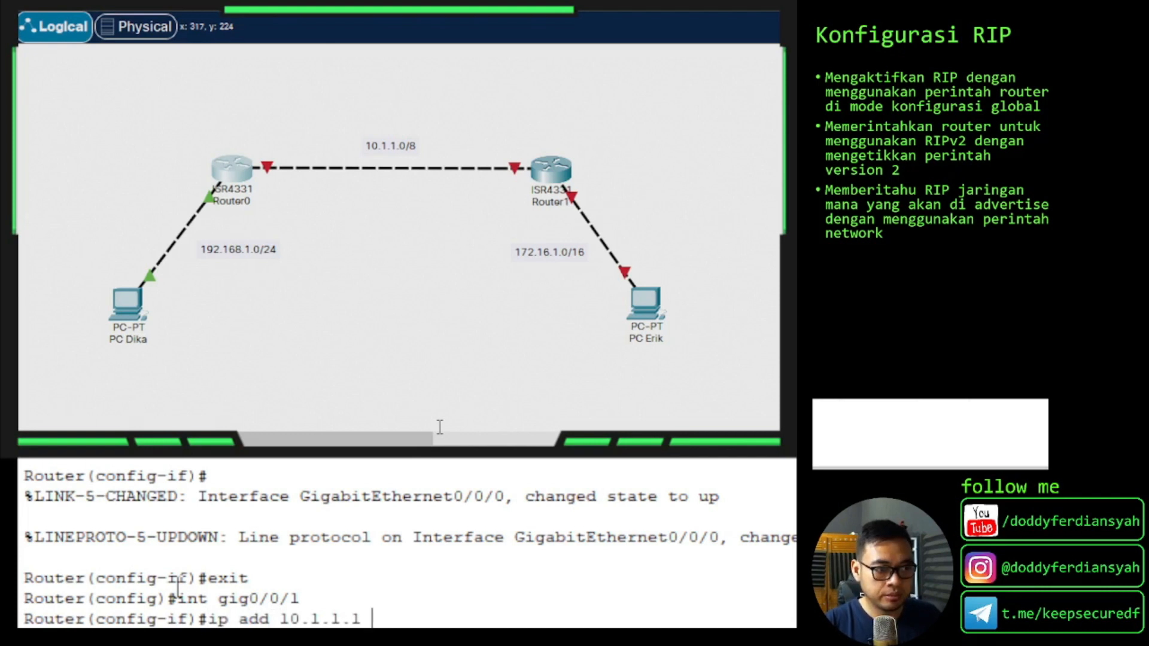
{"action": "type", "text": " 255.0.0.0"}
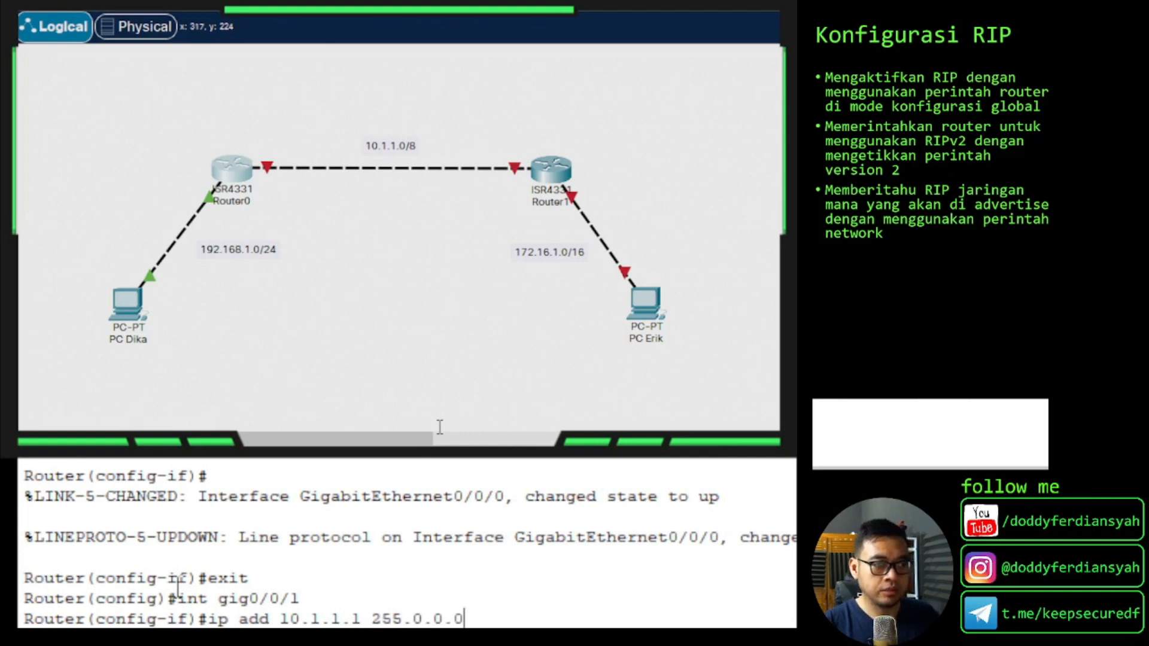
{"action": "key", "text": "Return"}
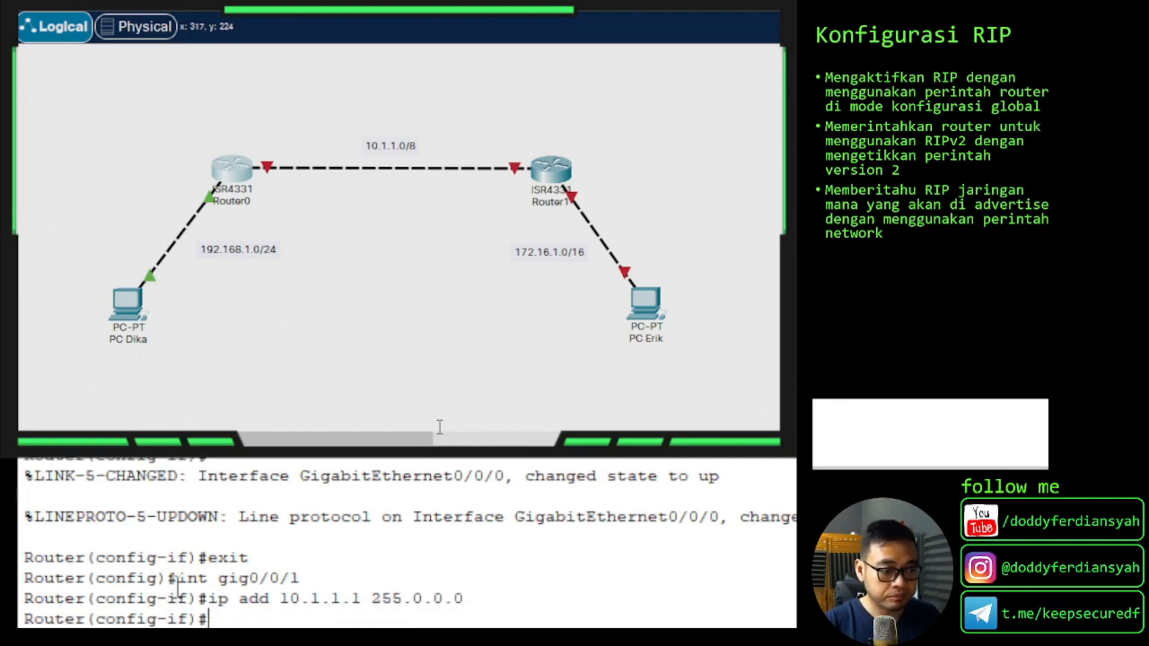
Step: Enable Router0's interface gig0/0/1 with no sh and exit interface configuration
{"action": "type", "text": "no sh"}
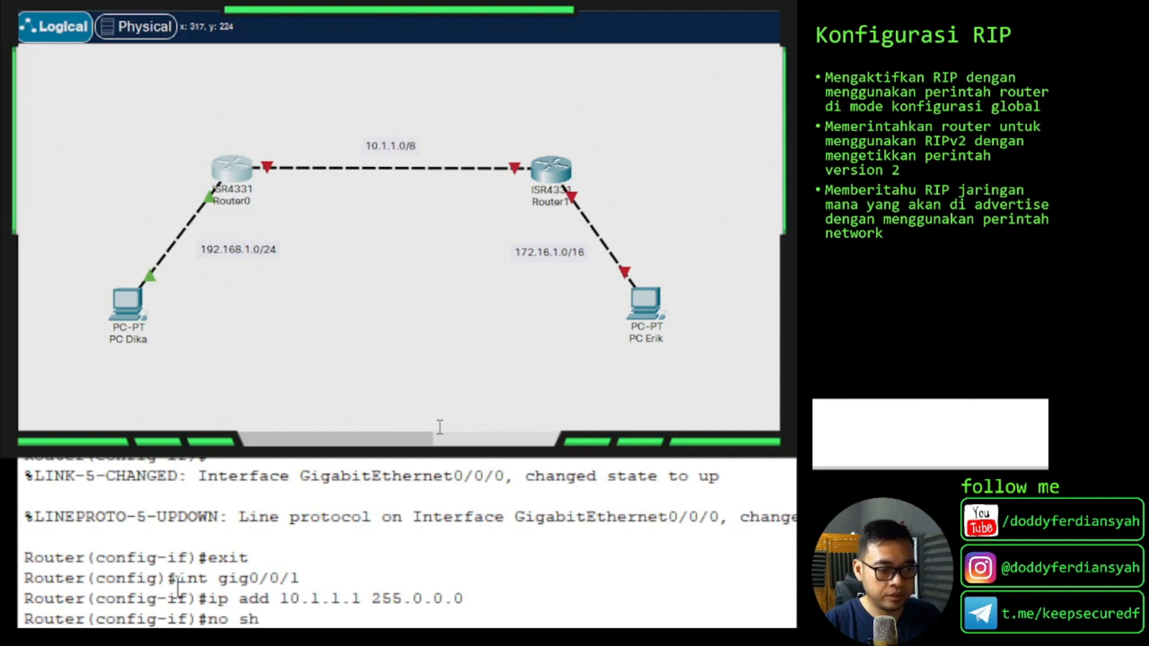
{"action": "key", "text": "Return"}
{"action": "key", "text": "Return"}
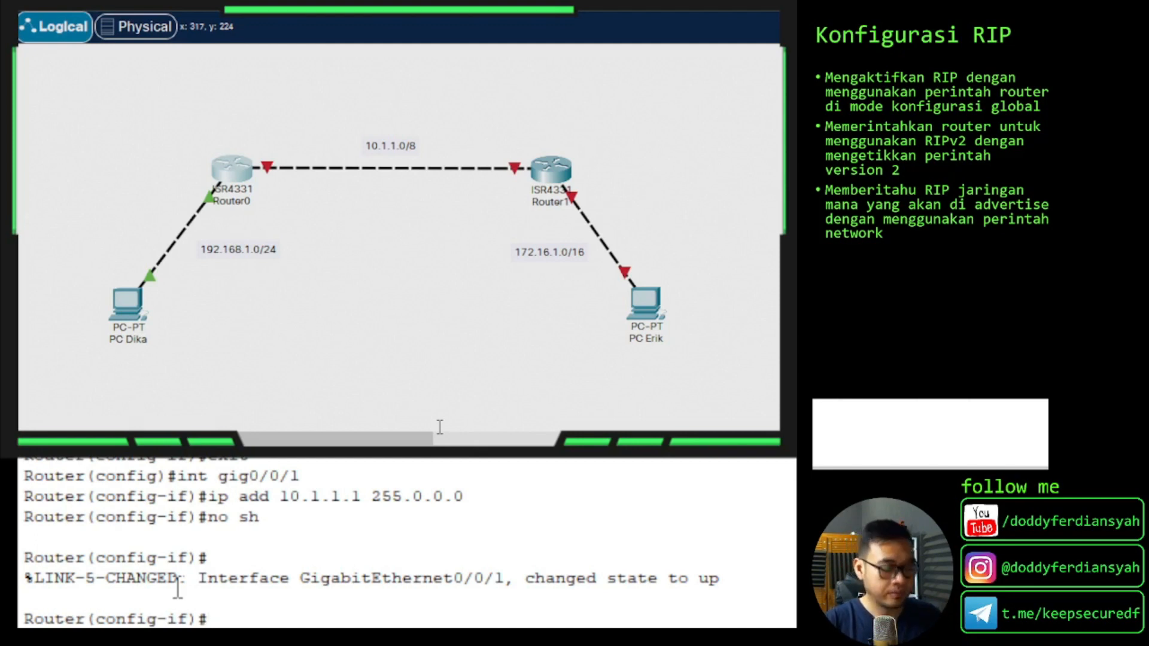
{"action": "type", "text": "exit"}
{"action": "key", "text": "Return"}
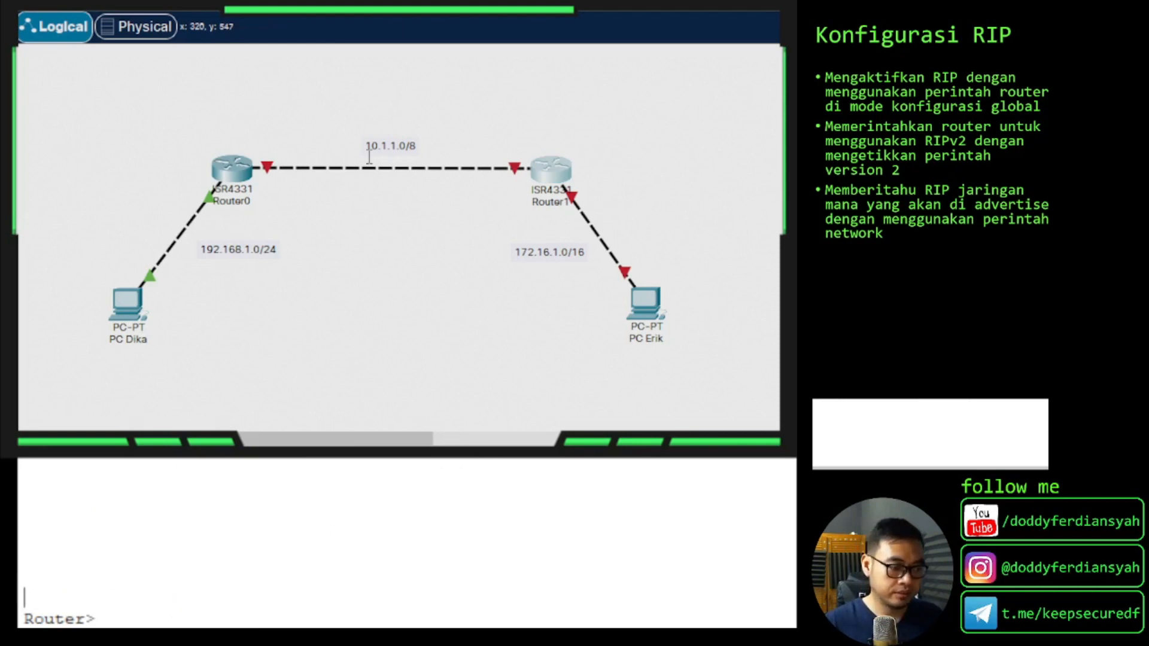
Step: Enter privileged mode and then global configuration mode on Router1 with the commands ena and conf t
{"action": "left_click", "coordinate": [379, 615]}
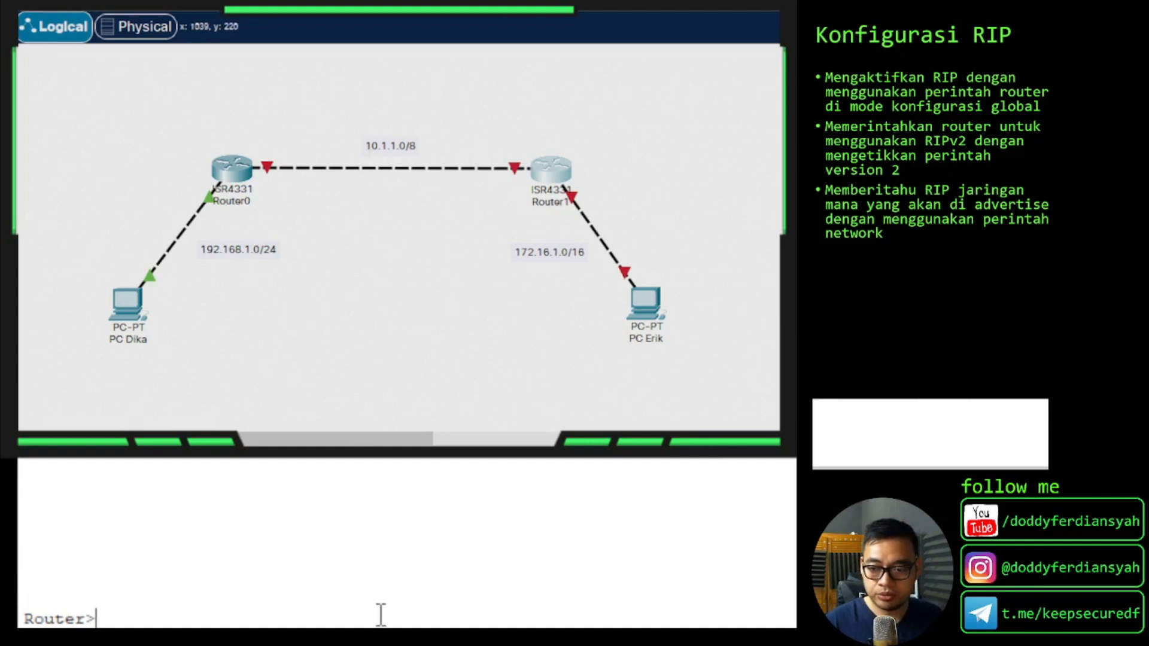
{"action": "type", "text": "ena"}
{"action": "key", "text": "Return"}
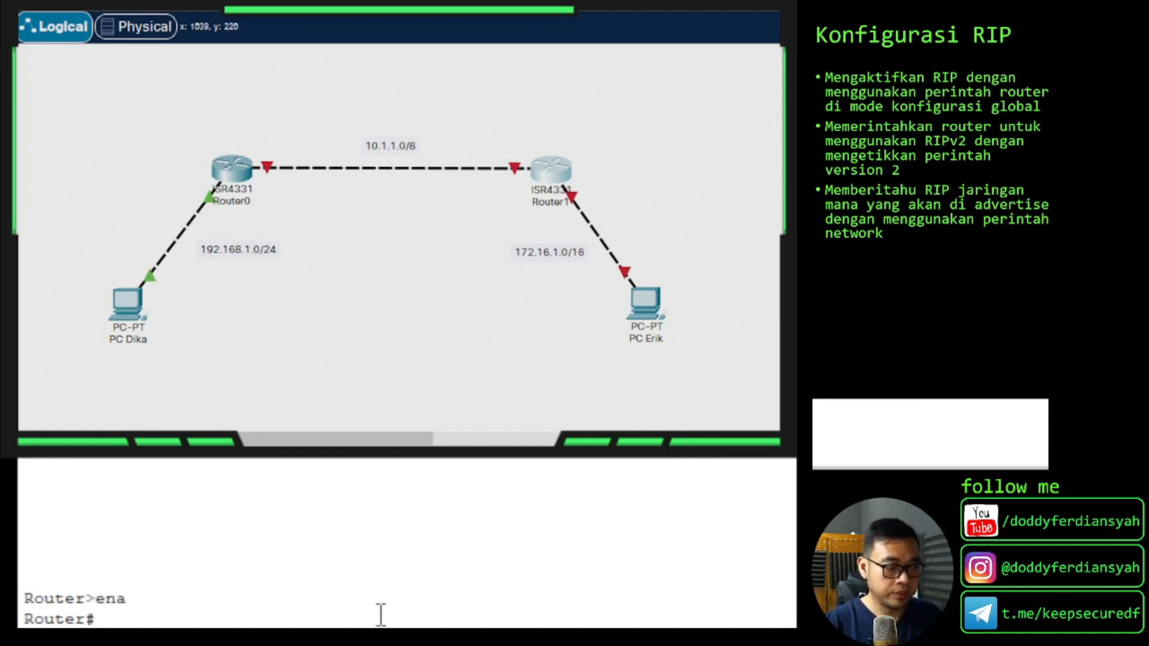
{"action": "type", "text": "conf t"}
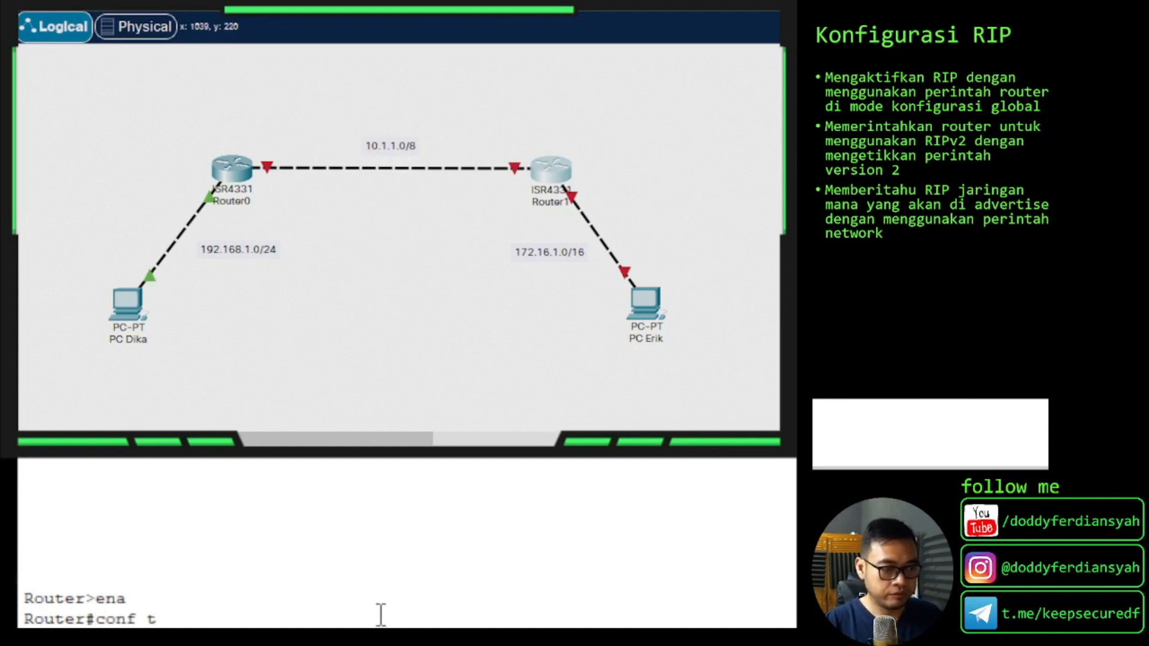
{"action": "key", "text": "Return"}
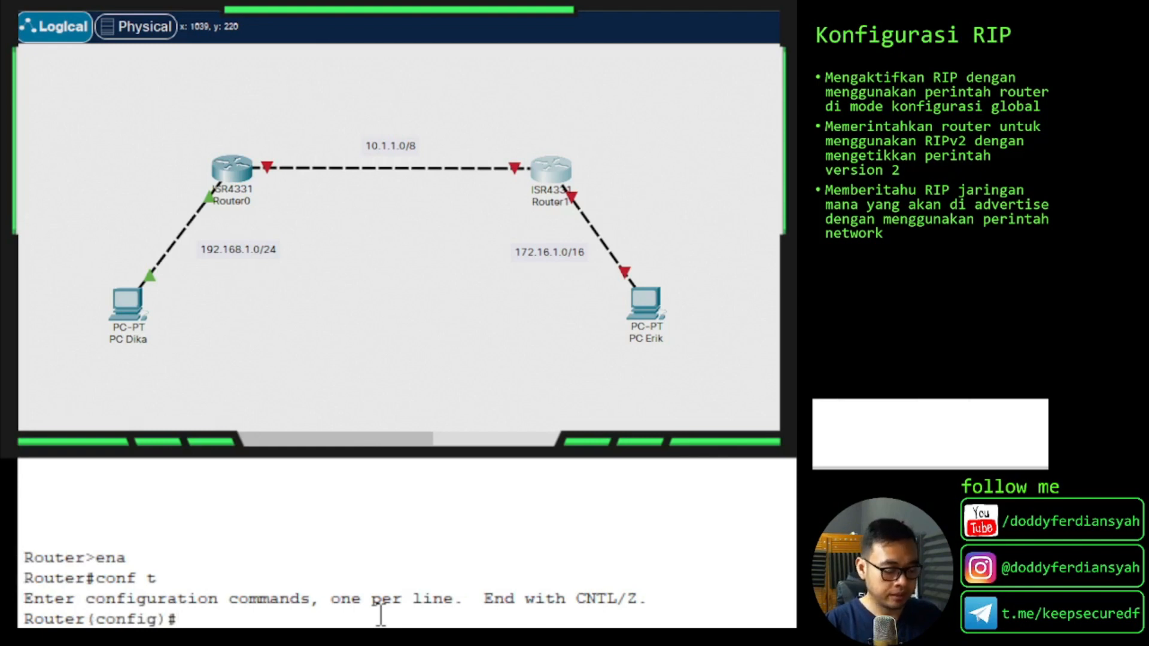
Step: Assign IP address 172.16.1.1 with subnet mask 255.255.0.0 to Router1's interface gig0/0/0
{"action": "type", "text": "int gig"}
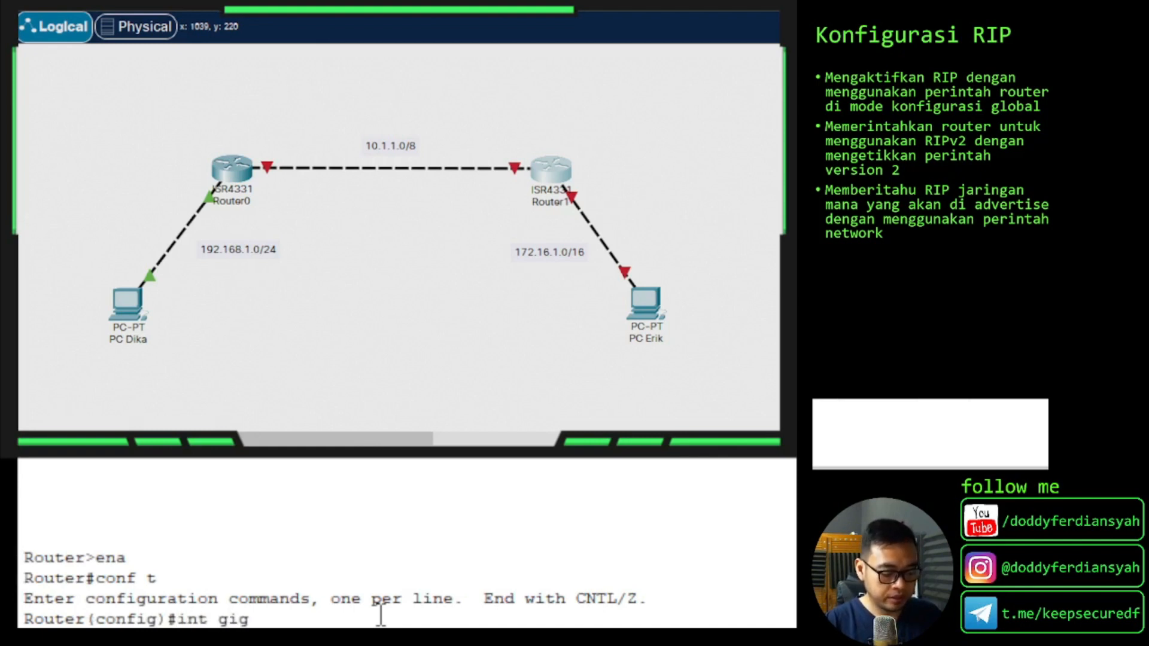
{"action": "type", "text": "0/0/0"}
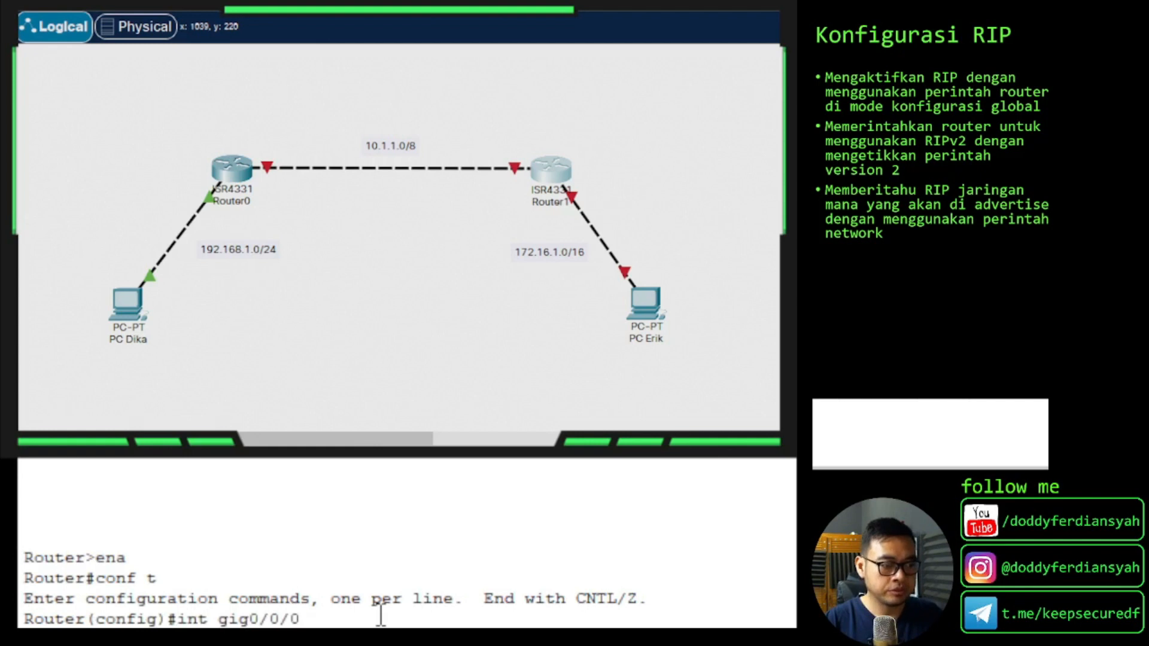
{"action": "key", "text": "Return"}
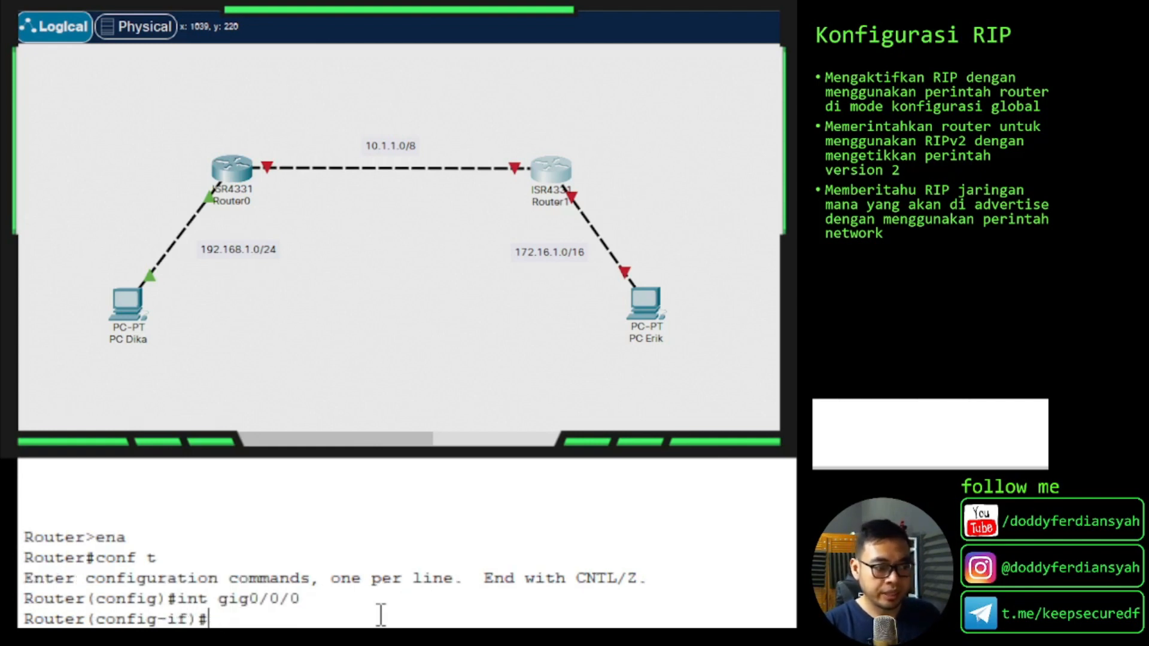
{"action": "type", "text": "ip ad"}
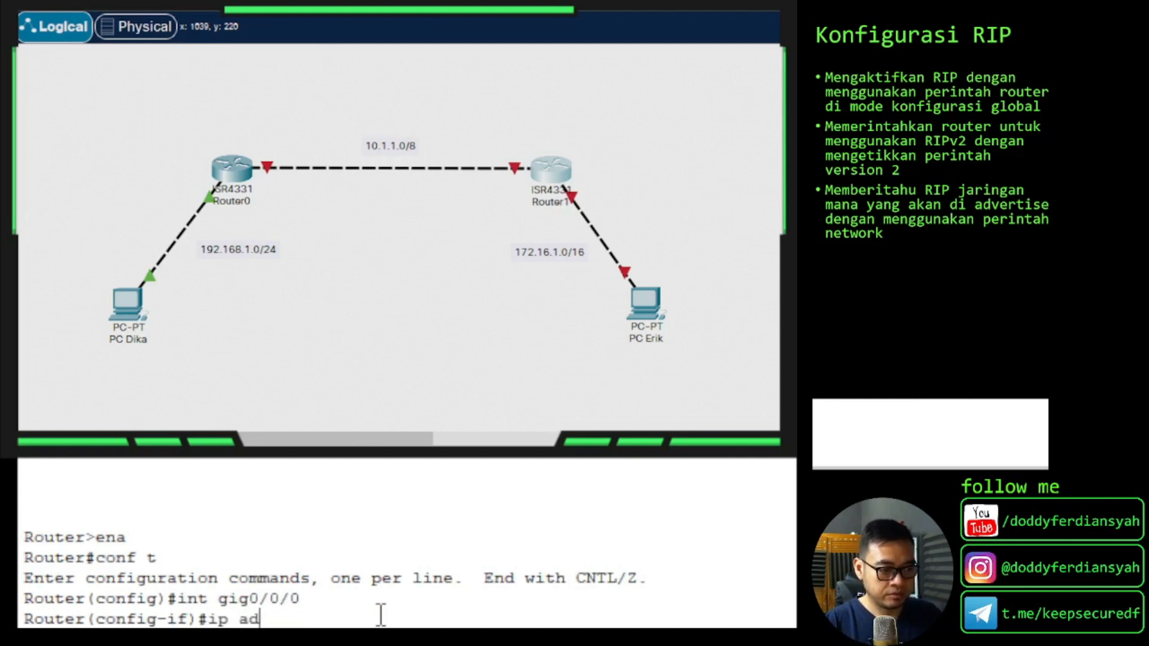
{"action": "type", "text": "d "}
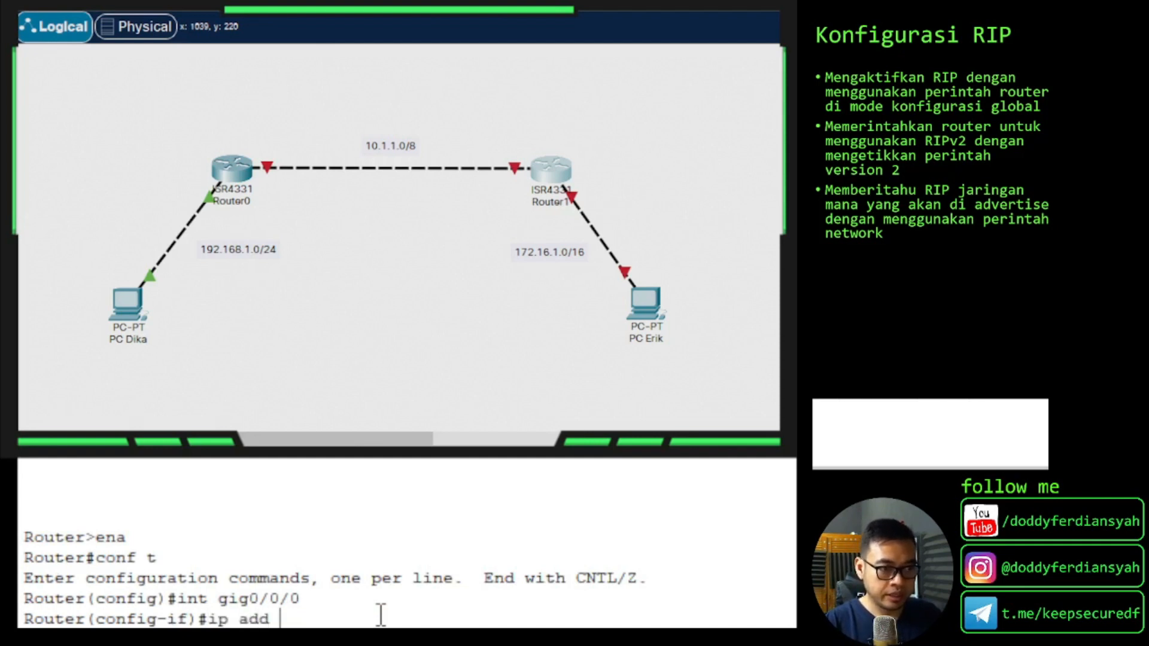
{"action": "type", "text": "172.16.1."}
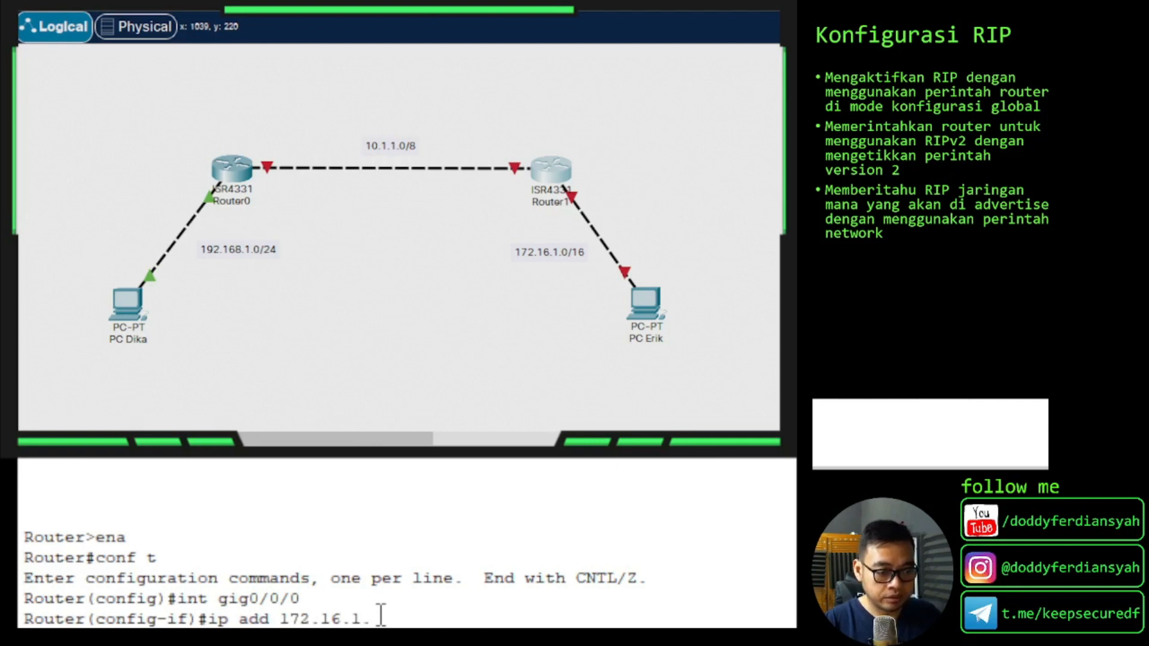
{"action": "type", "text": "1"}
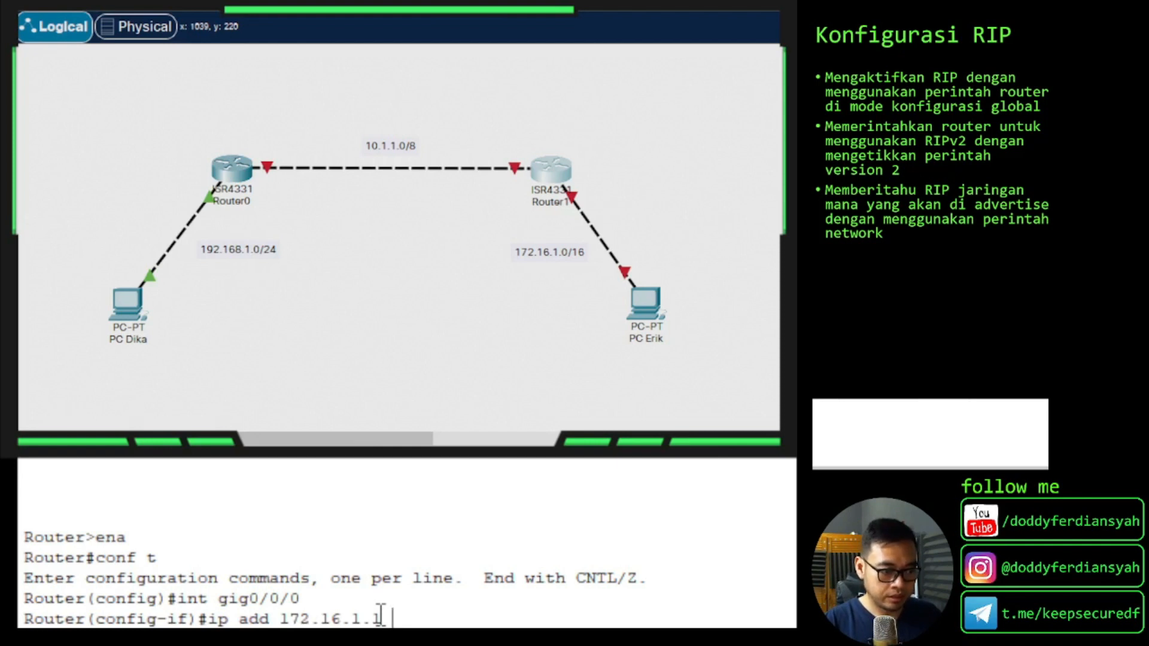
{"action": "type", "text": "255.255."}
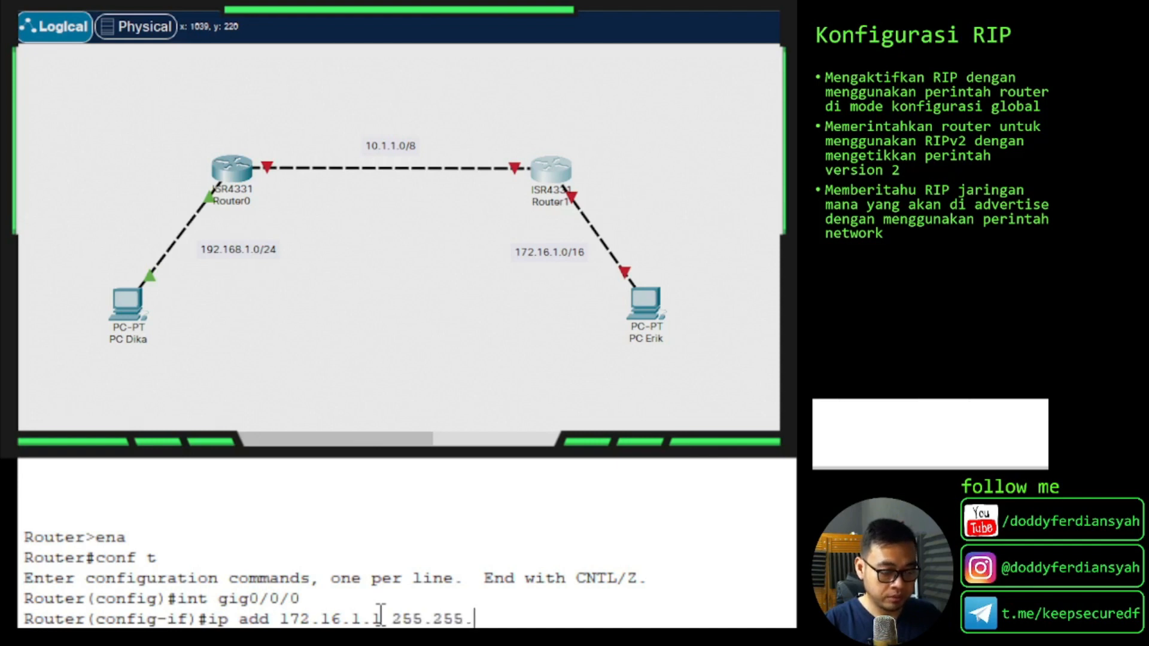
{"action": "type", "text": "0.0"}
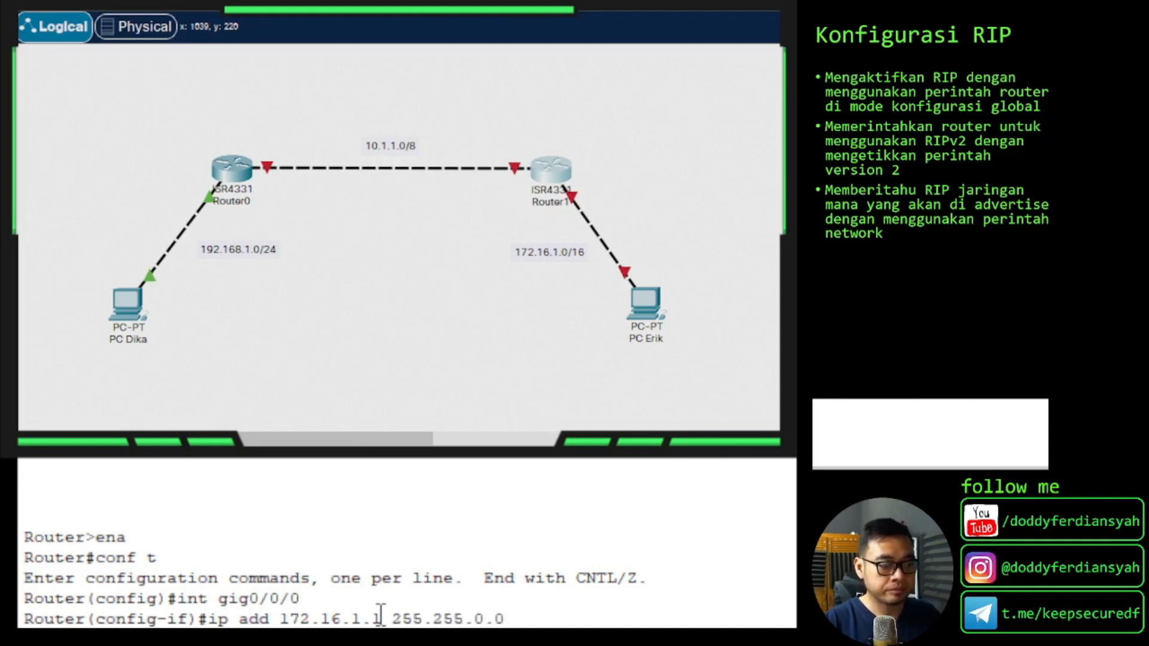
{"action": "key", "text": "Return"}
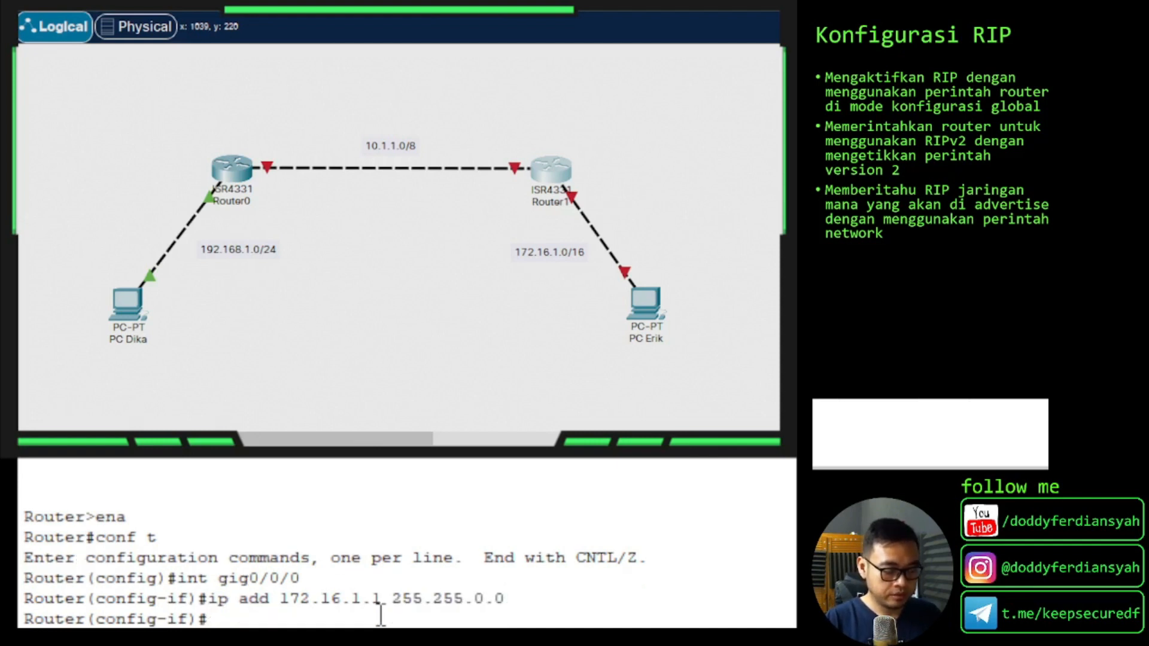
Step: Enable Router1's interface gig0/0/0 with no sh and return to global configuration mode
{"action": "type", "text": "no sh"}
{"action": "key", "text": "Return"}
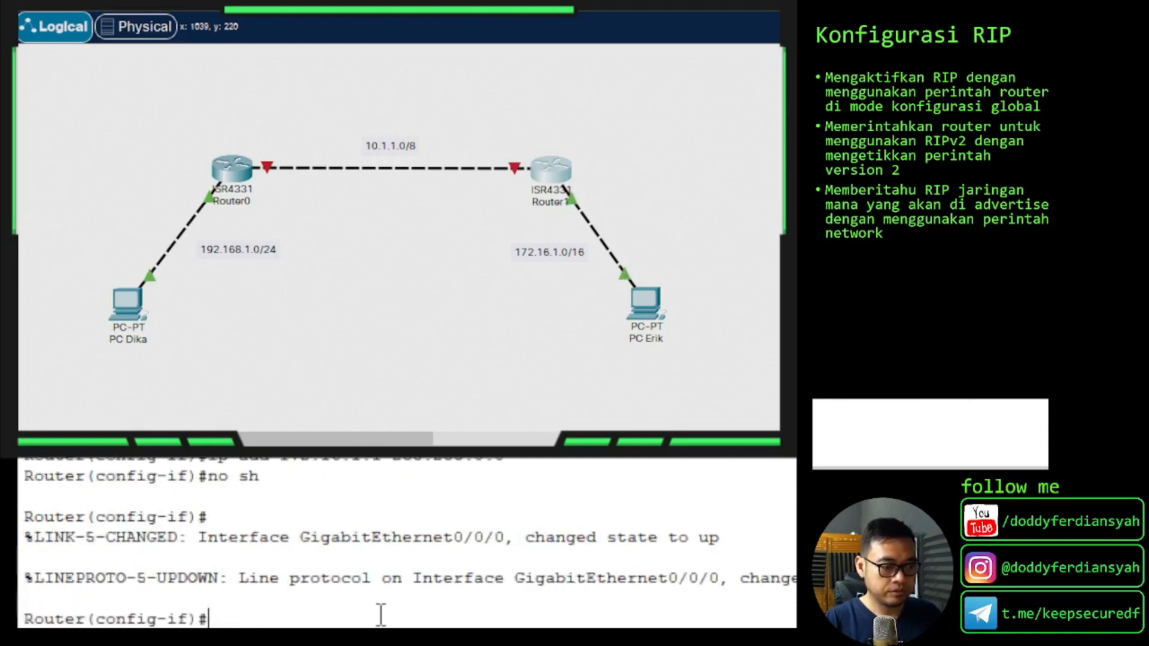
{"action": "type", "text": "exit"}
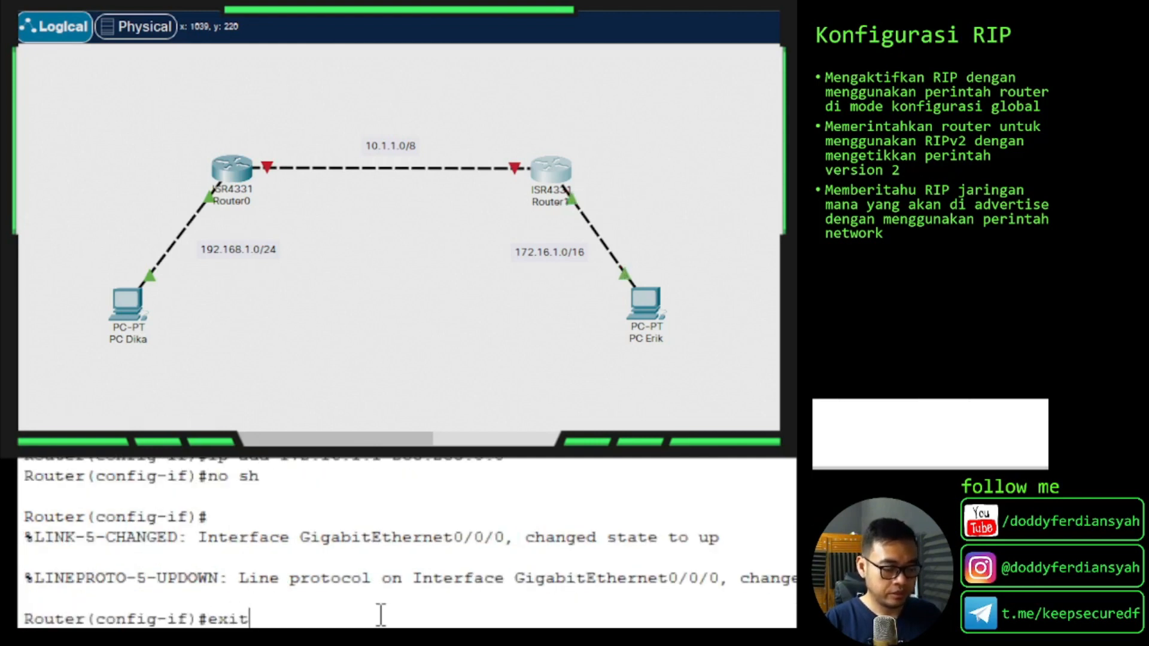
{"action": "key", "text": "Return"}
Step: Assign IP address 10.1.1.2 with subnet mask 255.0.0.0 to Router1's interface gig0/0/1
{"action": "type", "text": "in"}
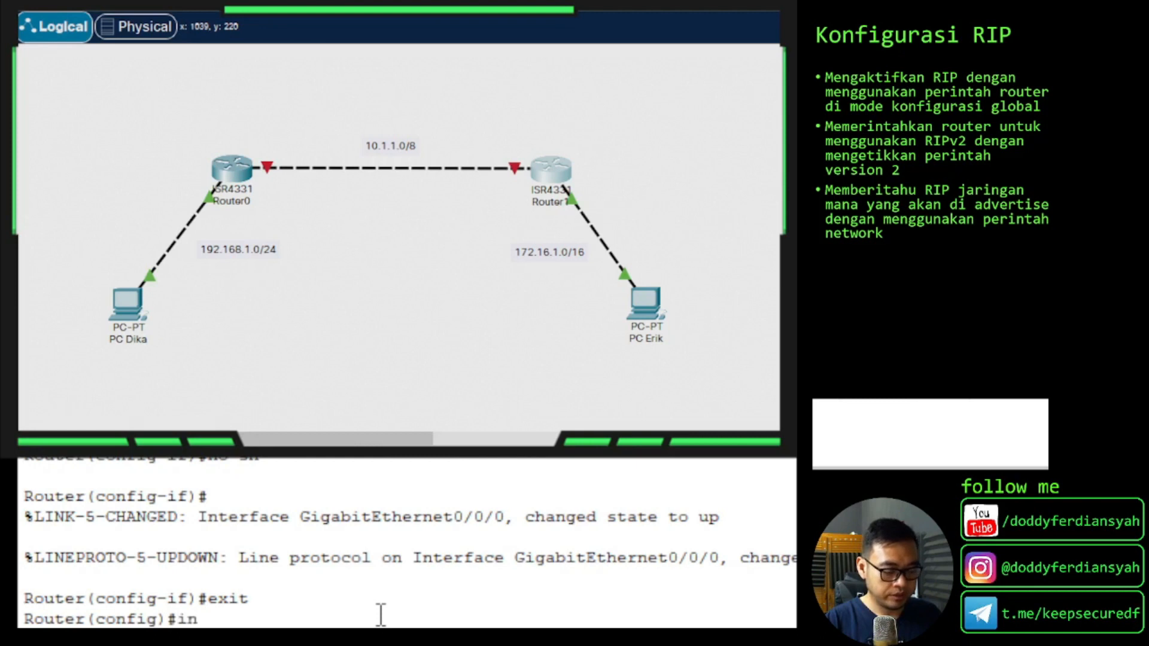
{"action": "type", "text": "t gig"}
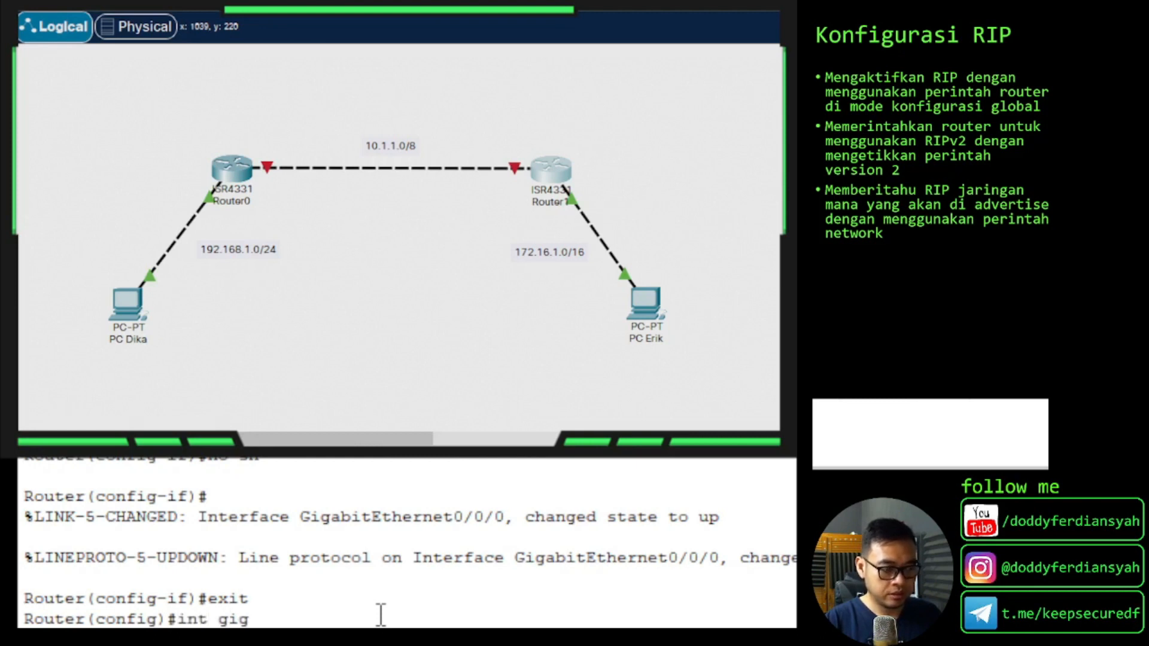
{"action": "type", "text": "0/0/"}
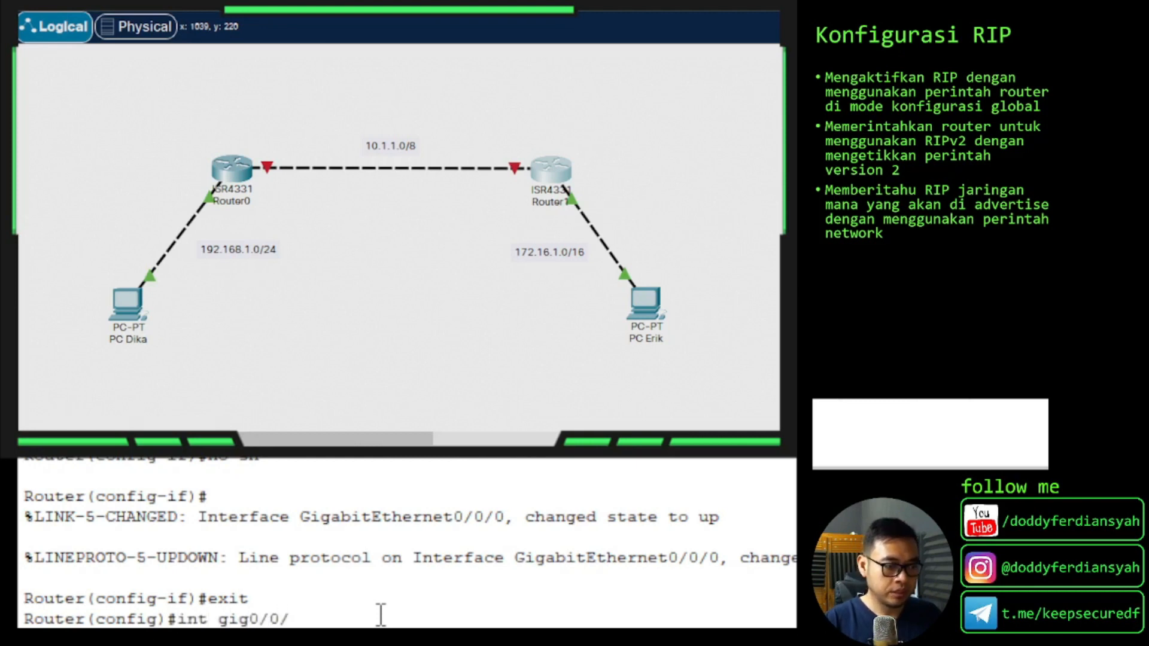
{"action": "type", "text": "1"}
{"action": "key", "text": "Return"}
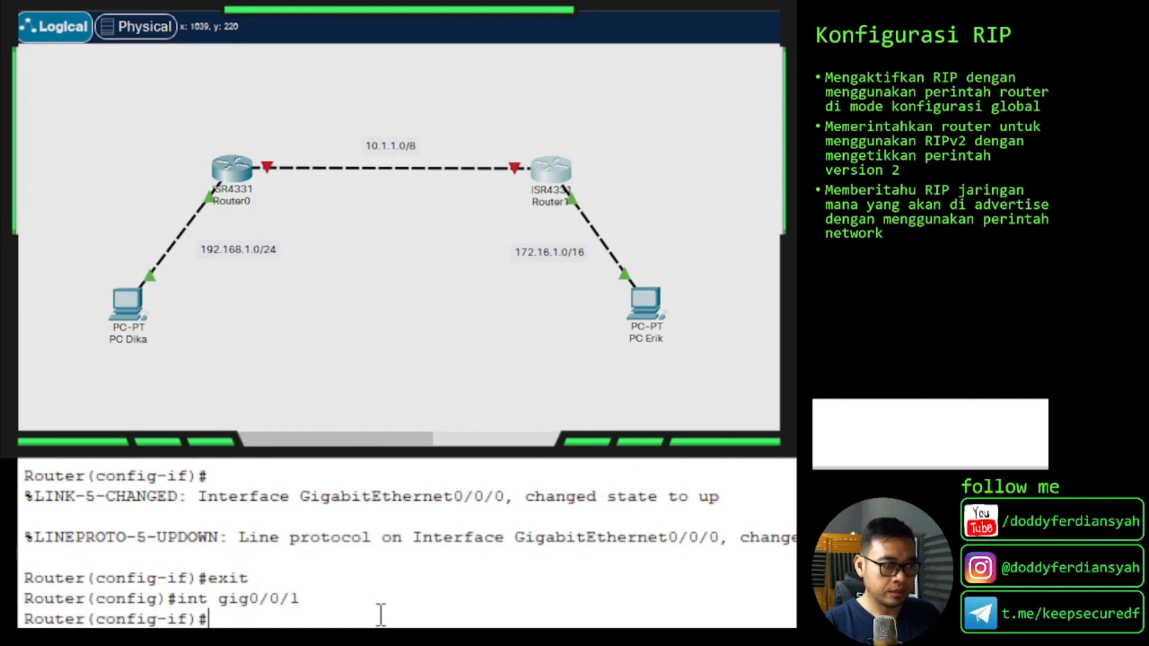
{"action": "type", "text": "ip"}
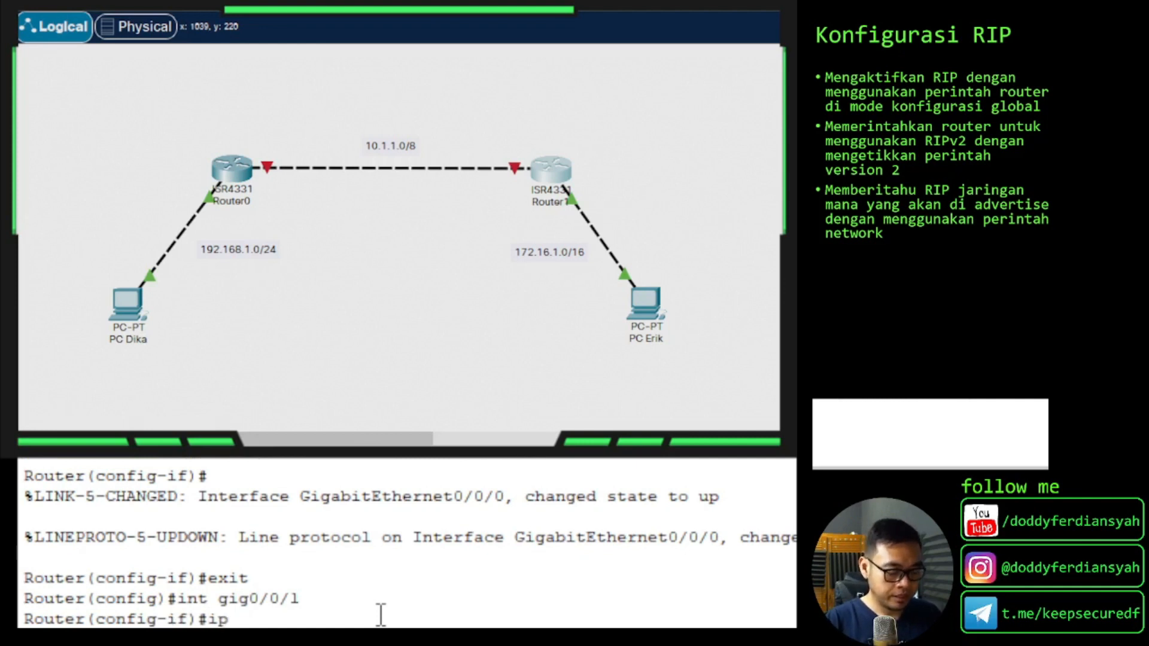
{"action": "type", "text": " add"}
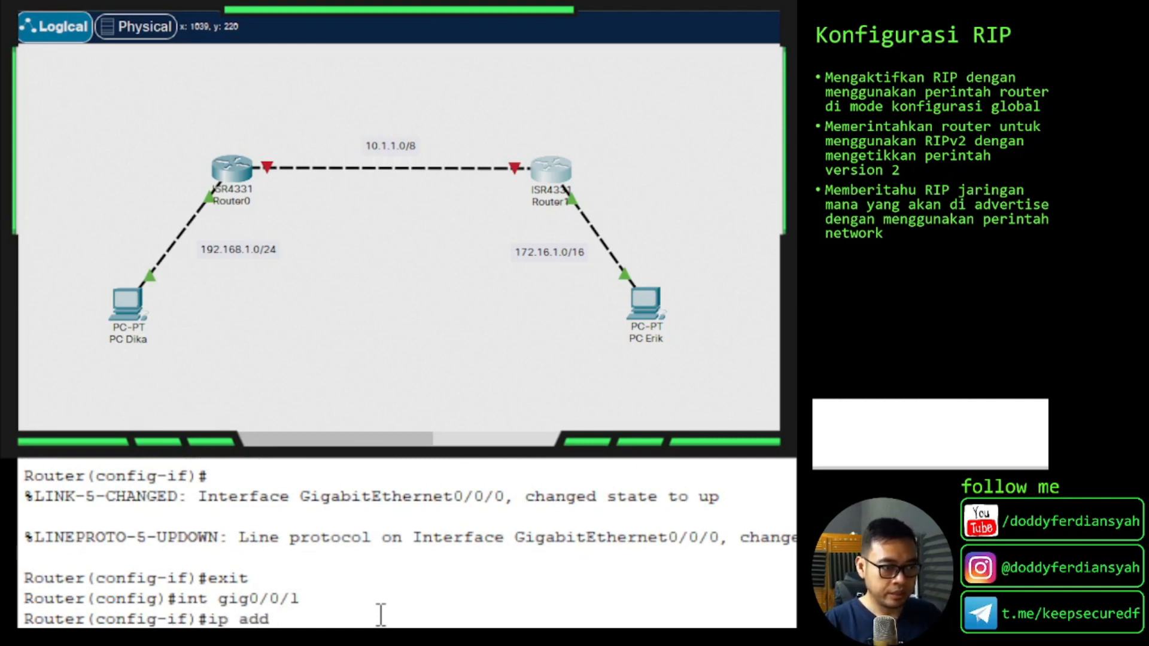
{"action": "type", "text": " 10.1"}
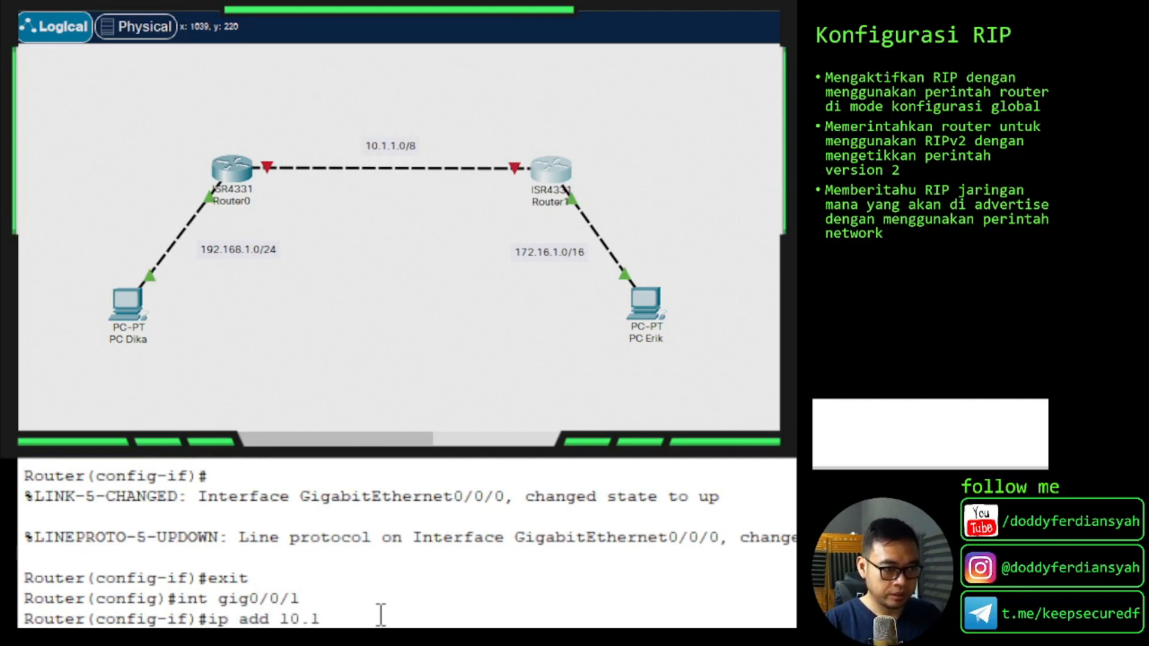
{"action": "type", "text": ".1.2"}
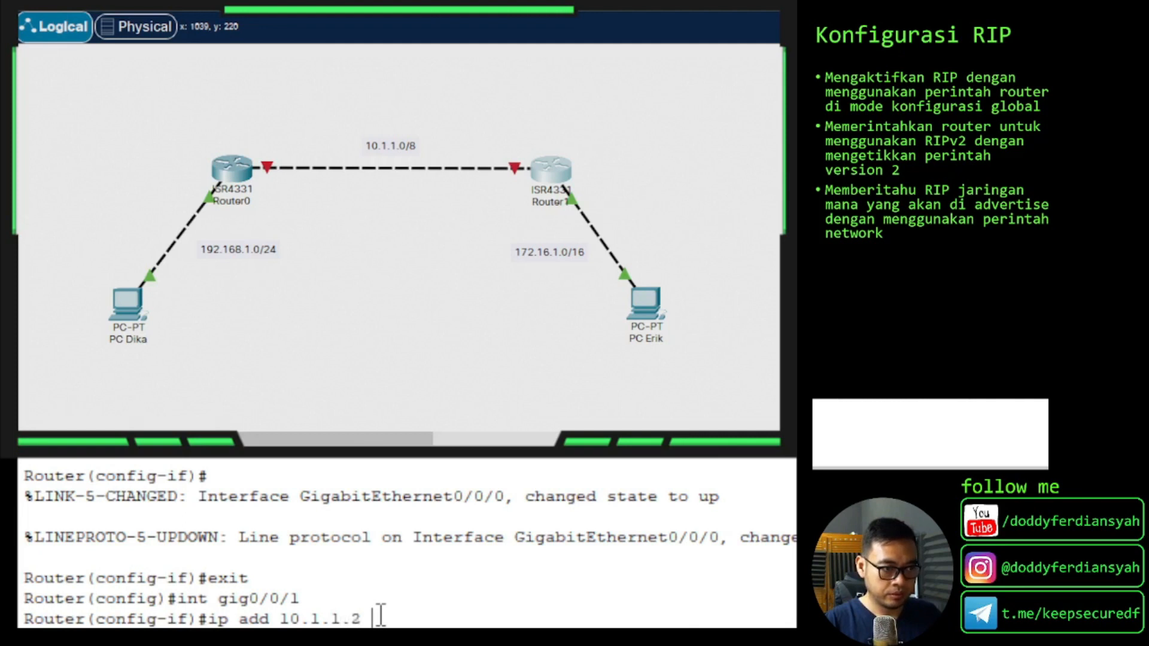
{"action": "type", "text": "255/"}
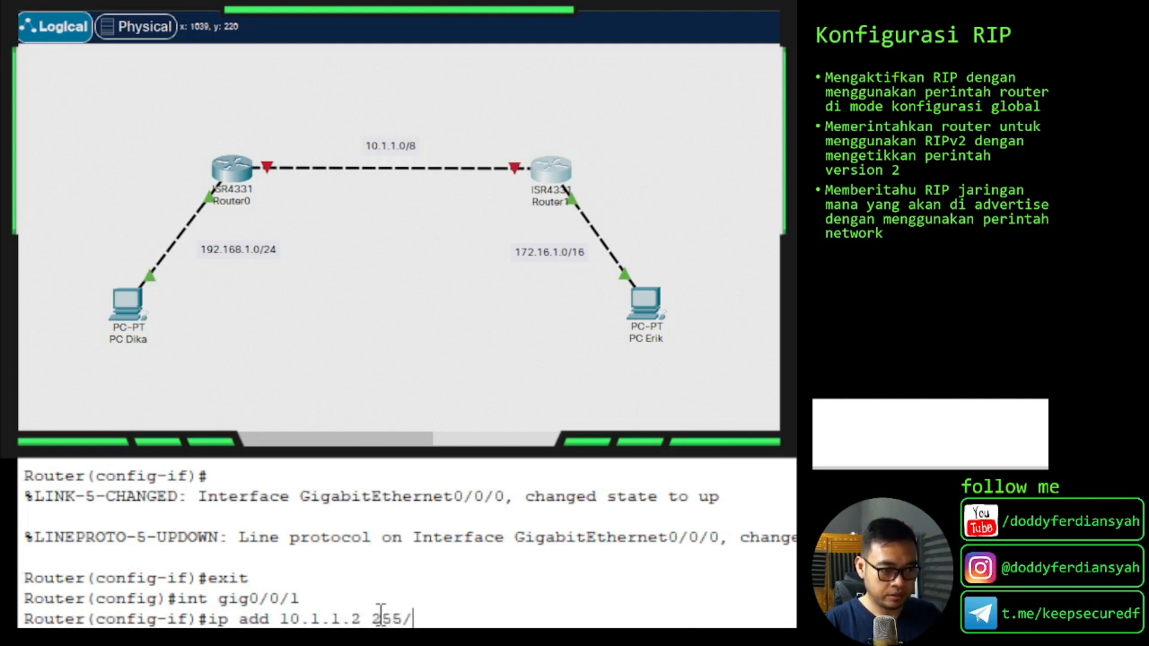
{"action": "key", "text": "BackSpace"}
{"action": "type", "text": ".0.0.0"}
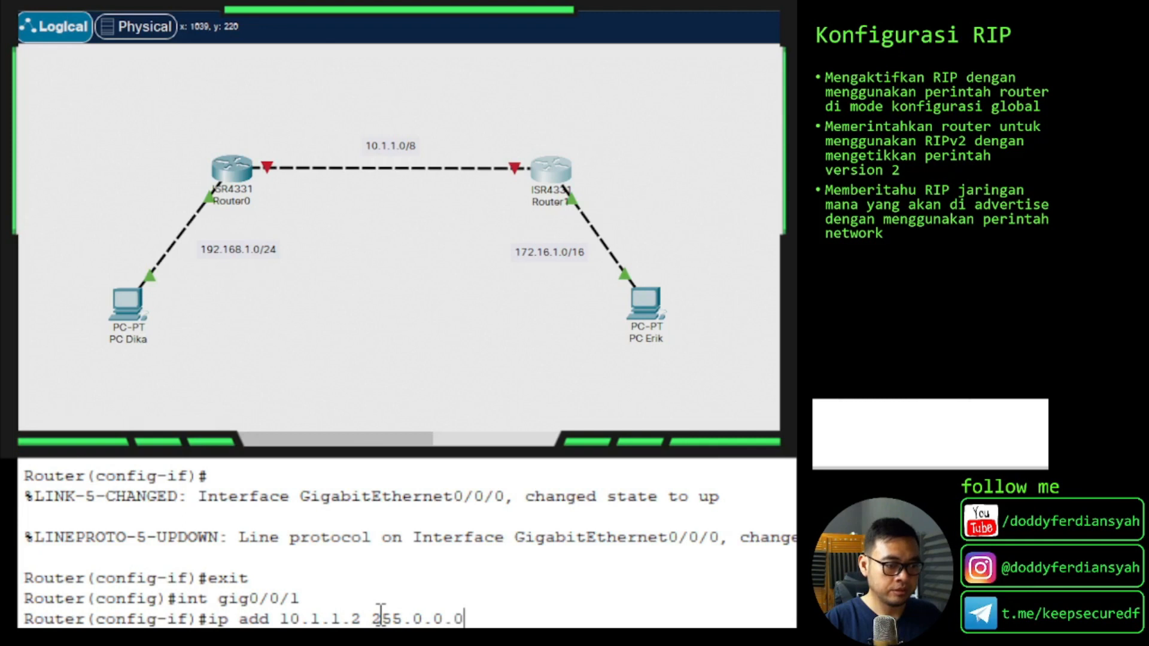
{"action": "key", "text": "Return"}
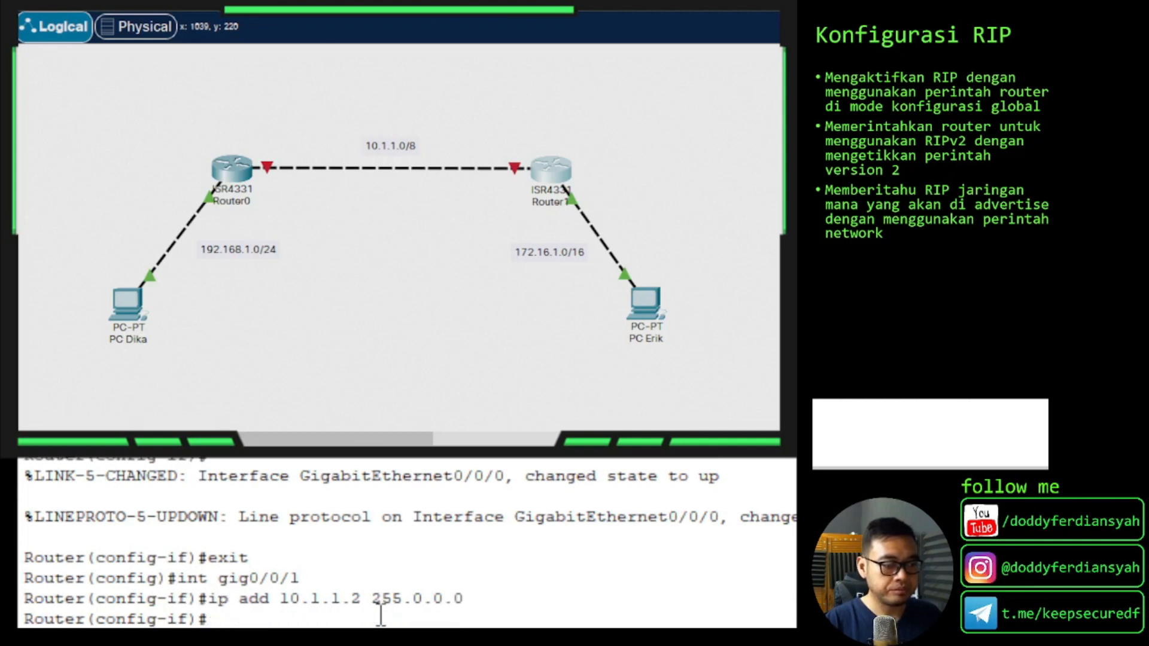
Step: Enable Router1's interface gig0/0/1 with no sh and exit interface configuration
{"action": "type", "text": "no sh"}
{"action": "key", "text": "Return"}
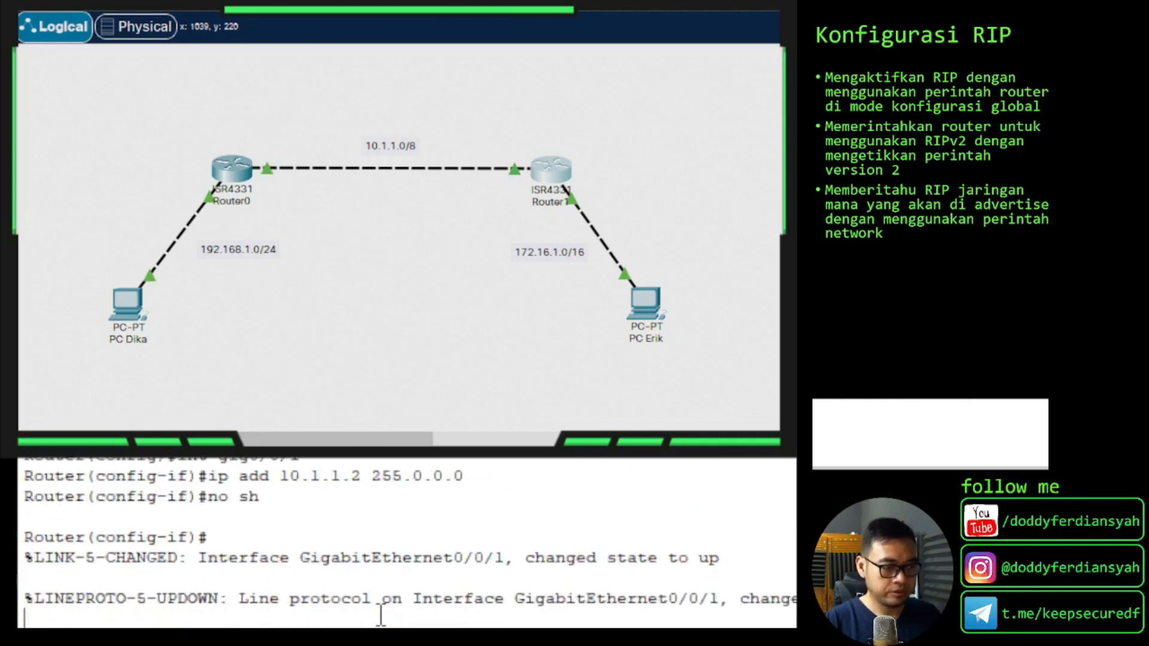
{"action": "key", "text": "Return"}
{"action": "type", "text": "exit"}
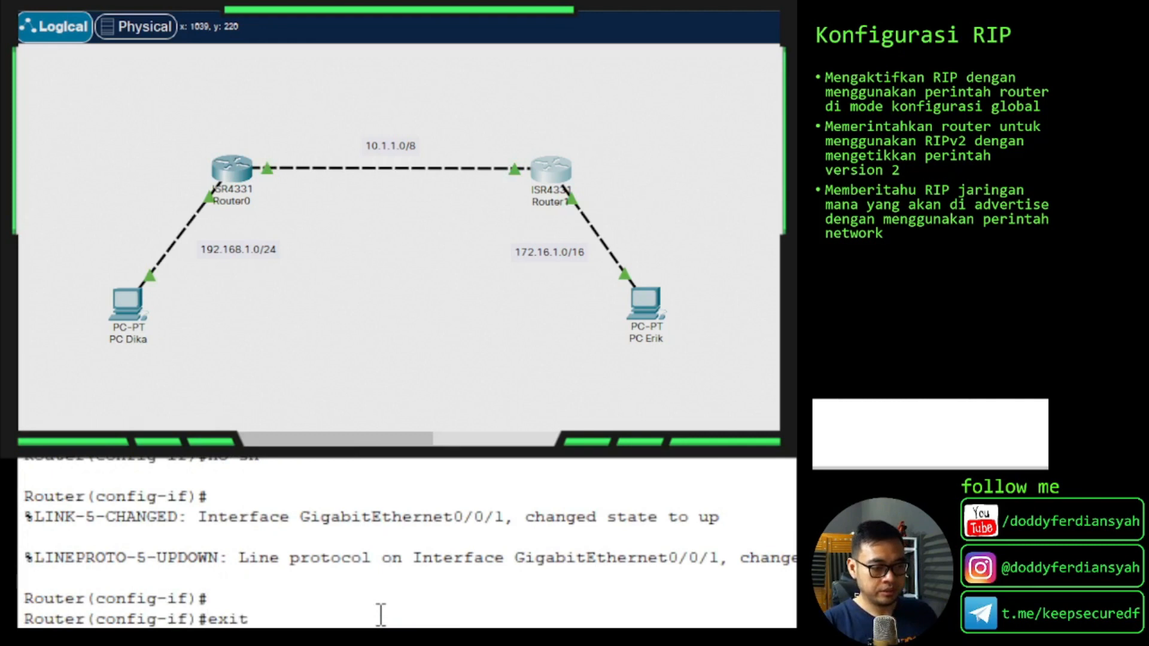
{"action": "key", "text": "Return"}
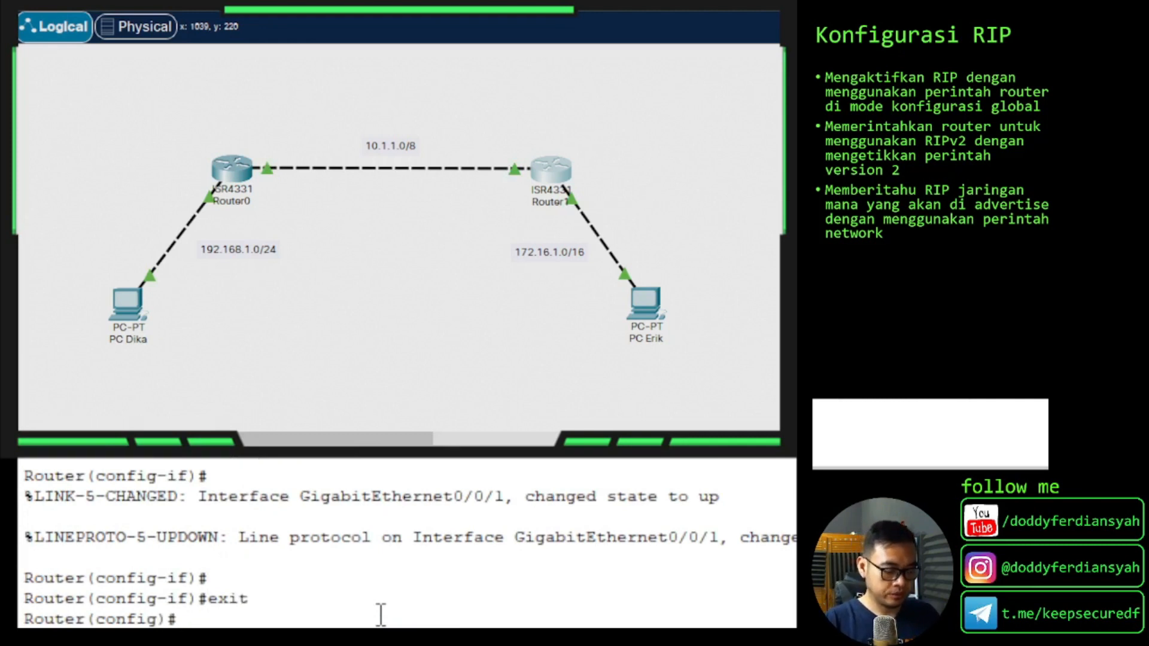
Step: Leave global configuration mode on Router1 and display its routing table with sh ip route
{"action": "type", "text": "exit"}
{"action": "key", "text": "Return"}
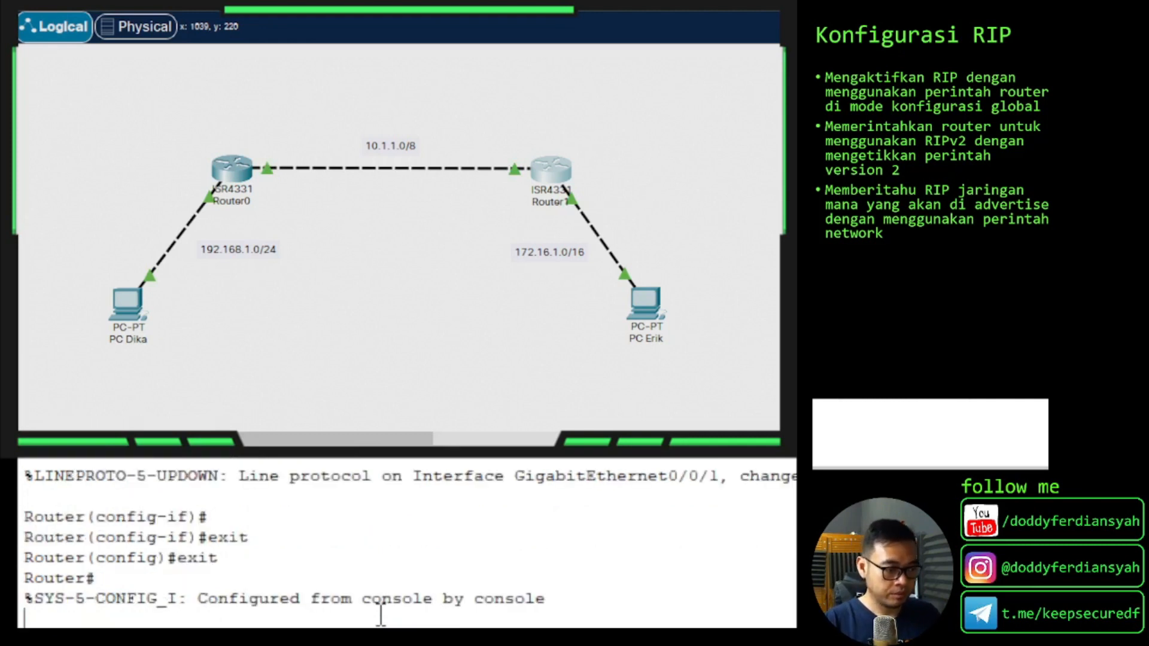
{"action": "key", "text": "Return"}
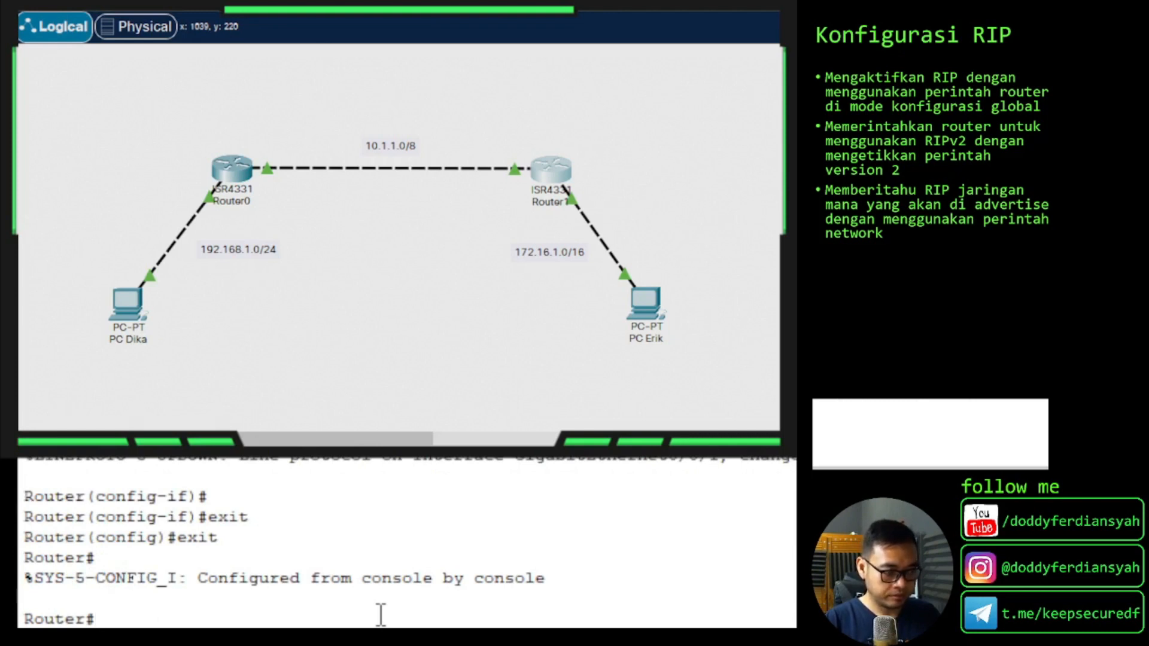
{"action": "type", "text": "sh ip"}
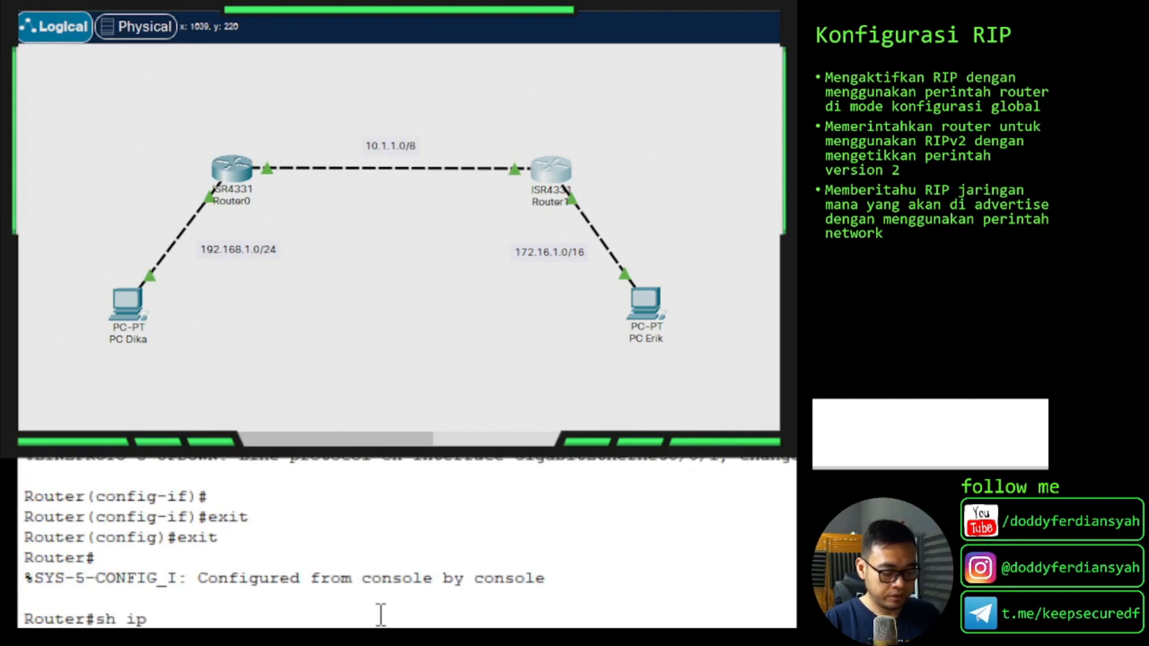
{"action": "type", "text": " route"}
{"action": "key", "text": "Return"}
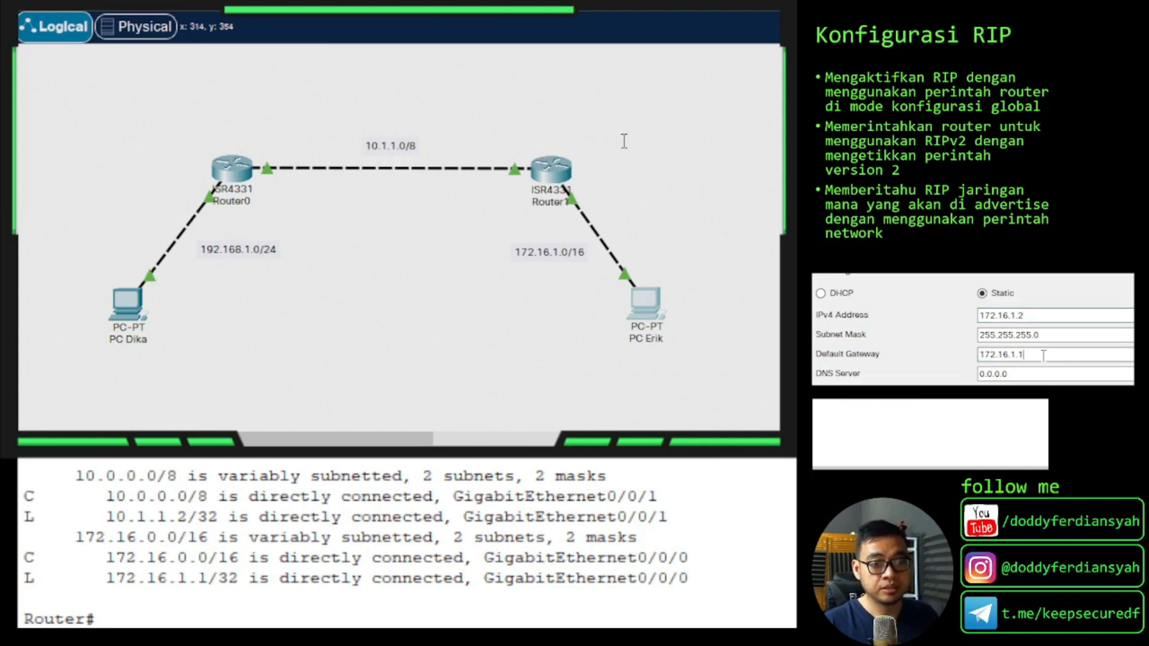
Step: Test connectivity by sending a simple PDU from the PC on the 192.168.1.0/24 network to the PC on the 172.16.1.0/16 network
{"action": "left_click", "coordinate": [270, 6]}
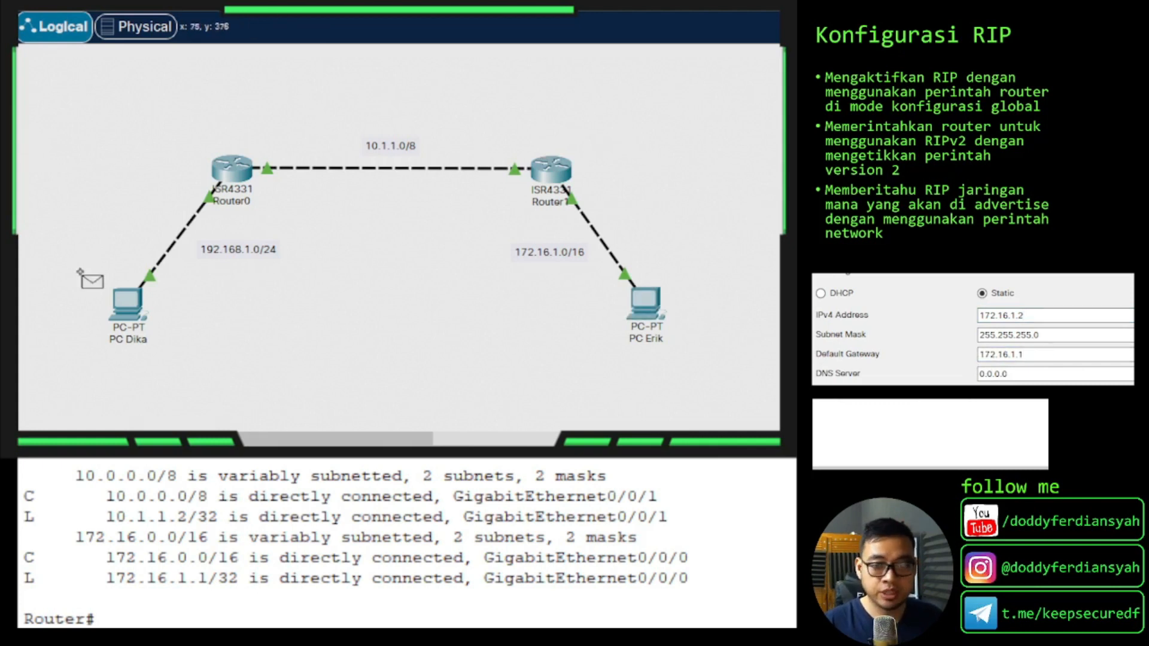
{"action": "left_click", "coordinate": [122, 306]}
{"action": "left_click", "coordinate": [658, 311]}
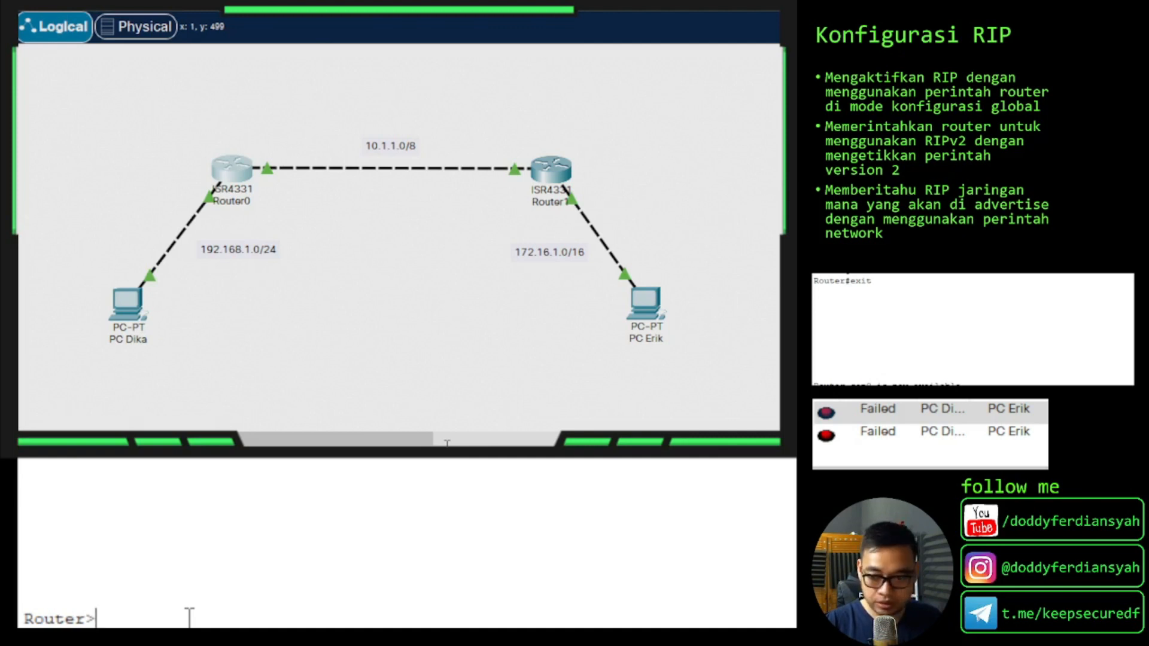
Step: Enter privileged mode and global configuration mode on Router0 with the commands ena and conf t
{"action": "type", "text": "ena"}
{"action": "key", "text": "Return"}
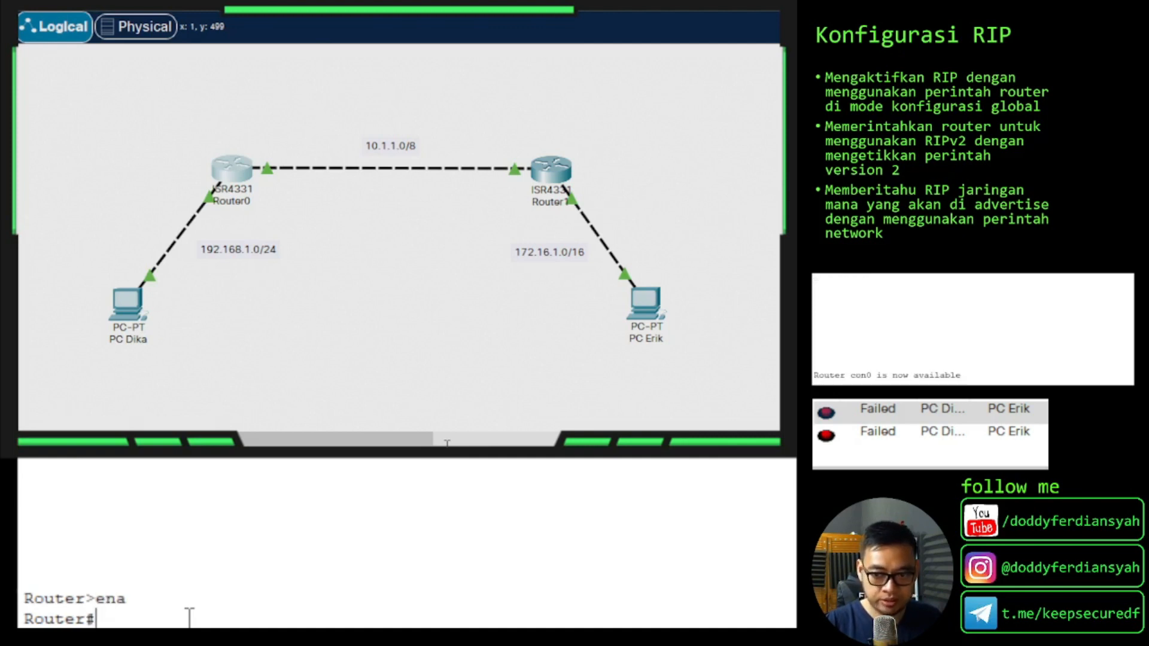
{"action": "type", "text": "conf t"}
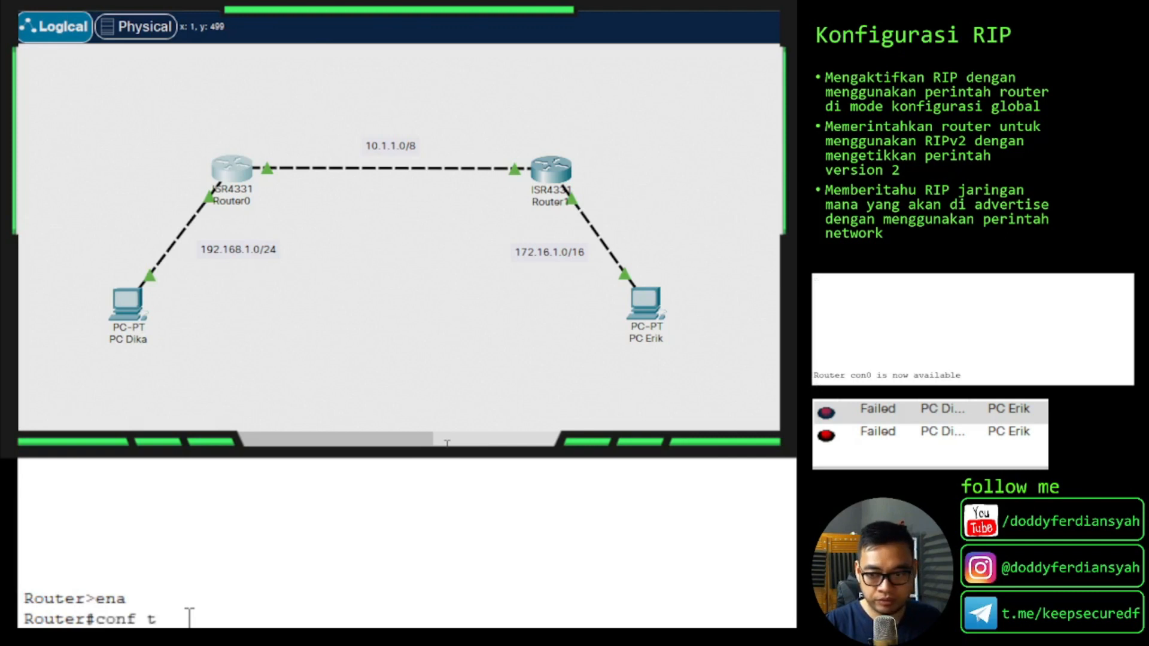
{"action": "key", "text": "Return"}
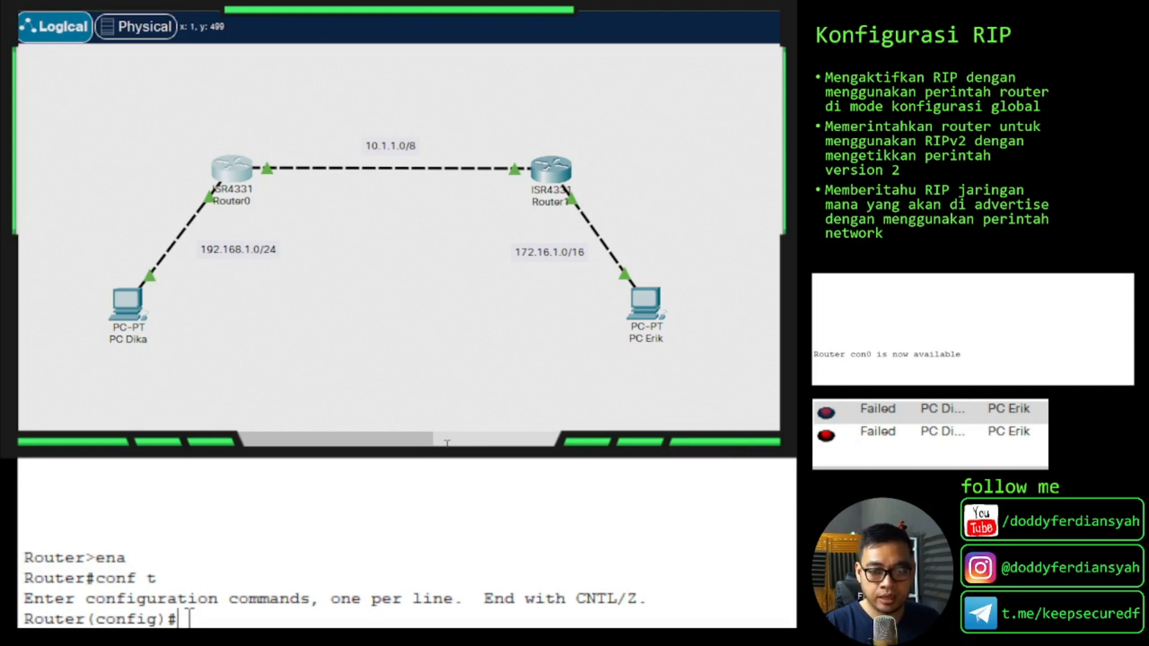
Step: Enable RIP on Router0 with router rip and set it to version 2
{"action": "type", "text": "route"}
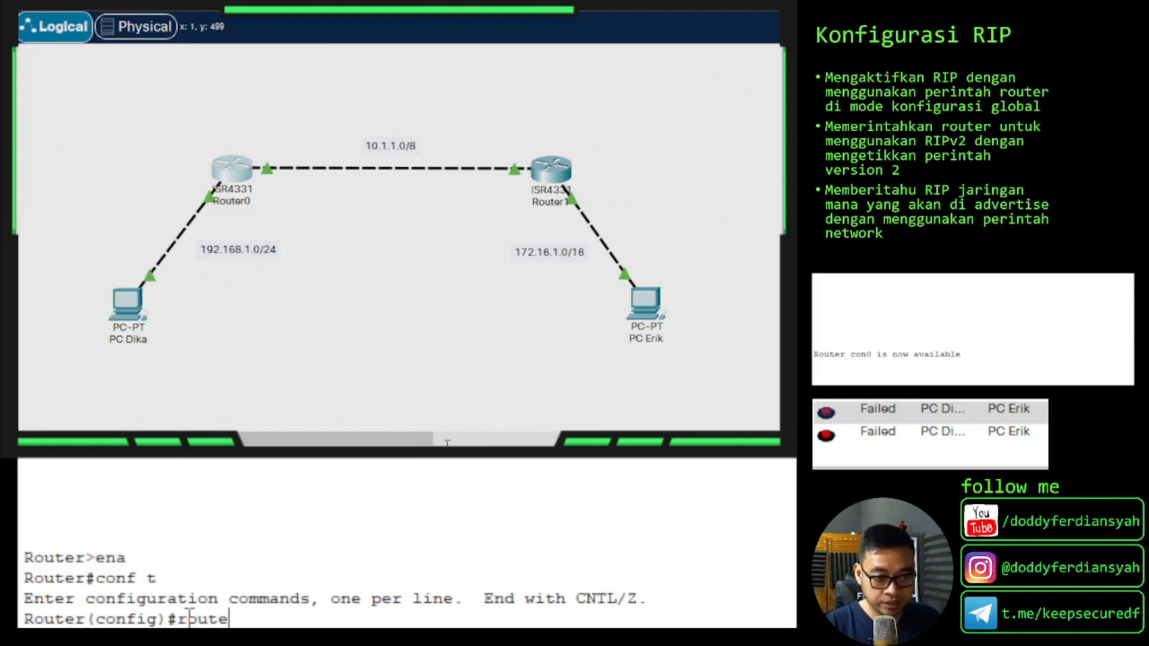
{"action": "type", "text": "r"}
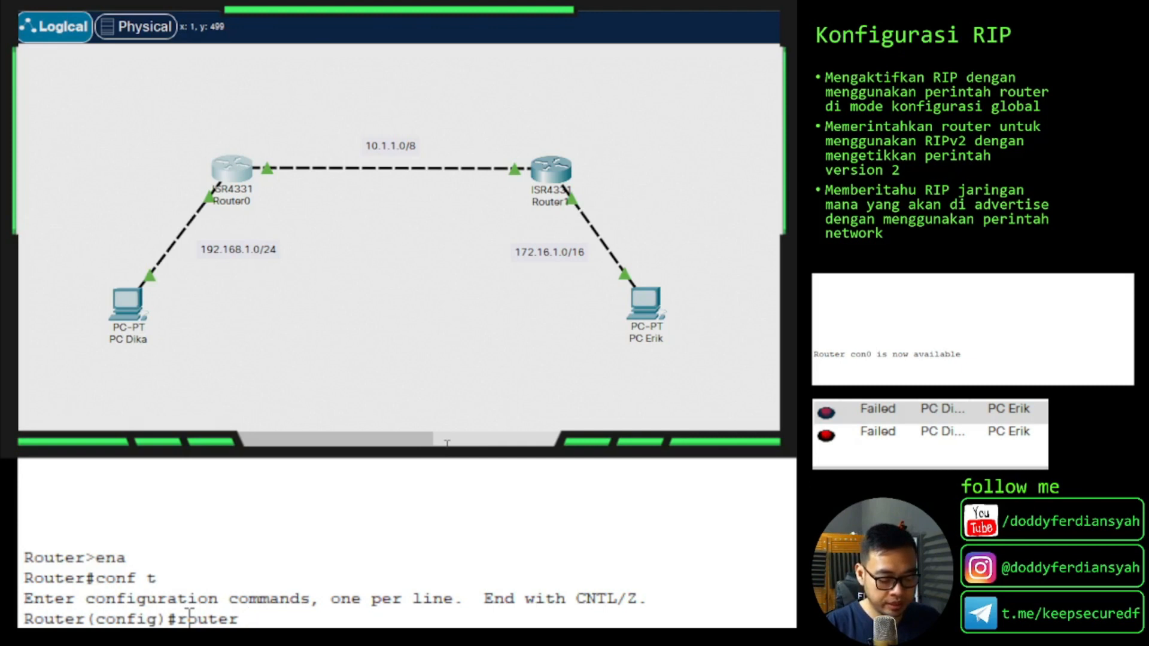
{"action": "type", "text": "rip"}
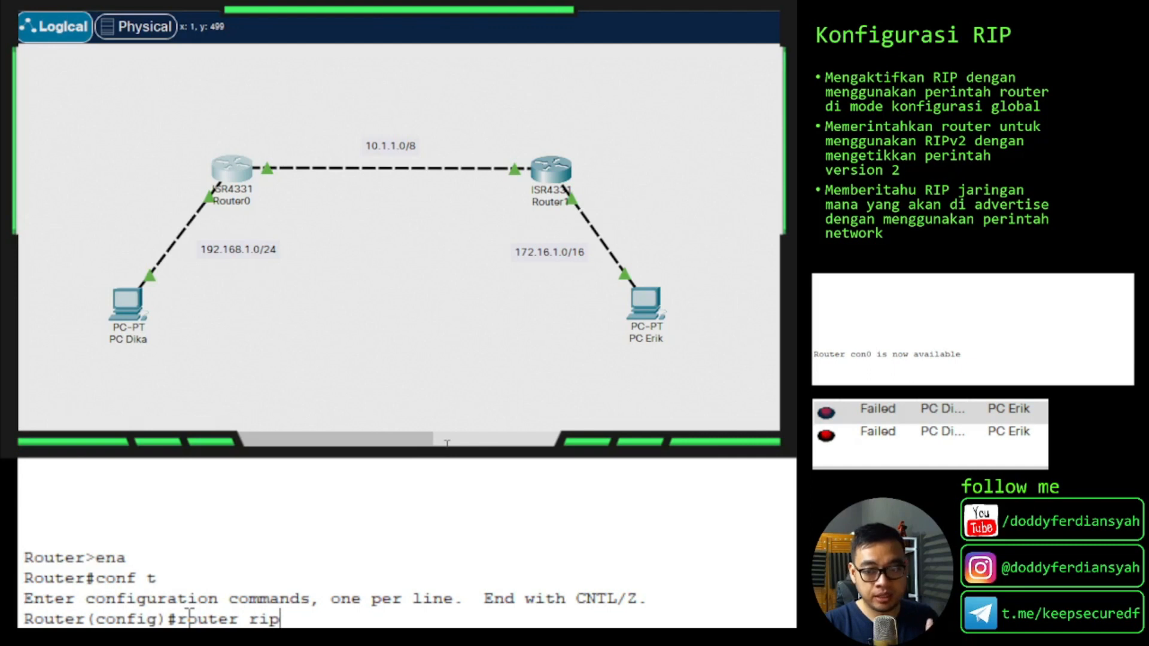
{"action": "key", "text": "Return"}
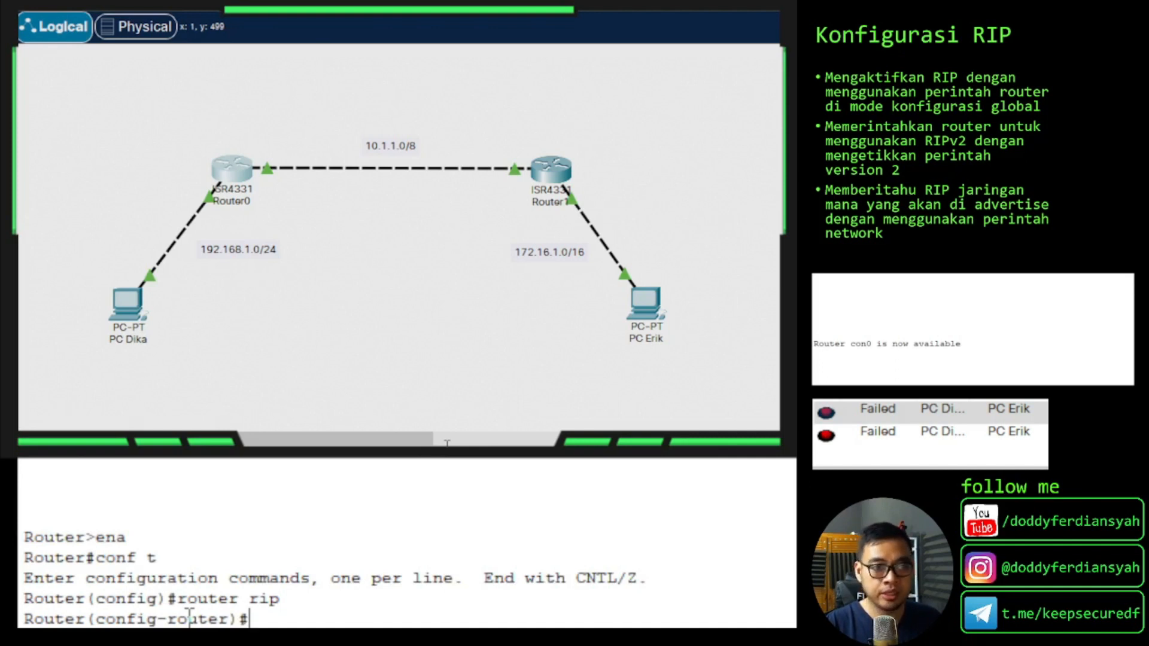
{"action": "type", "text": "version 2"}
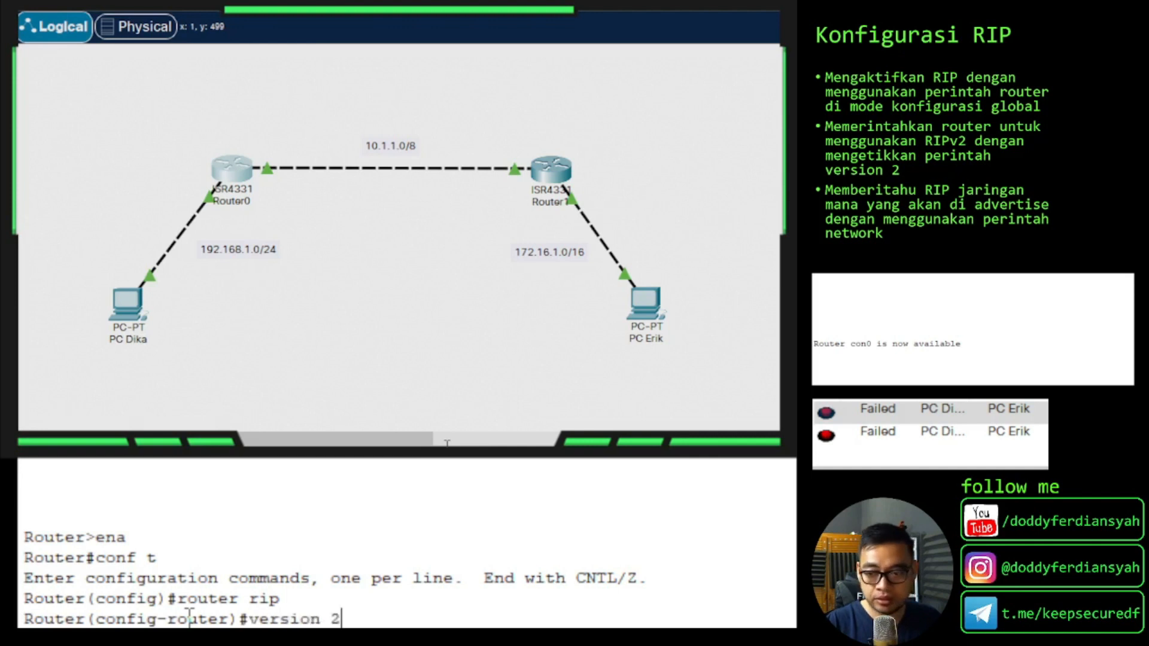
{"action": "key", "text": "Return"}
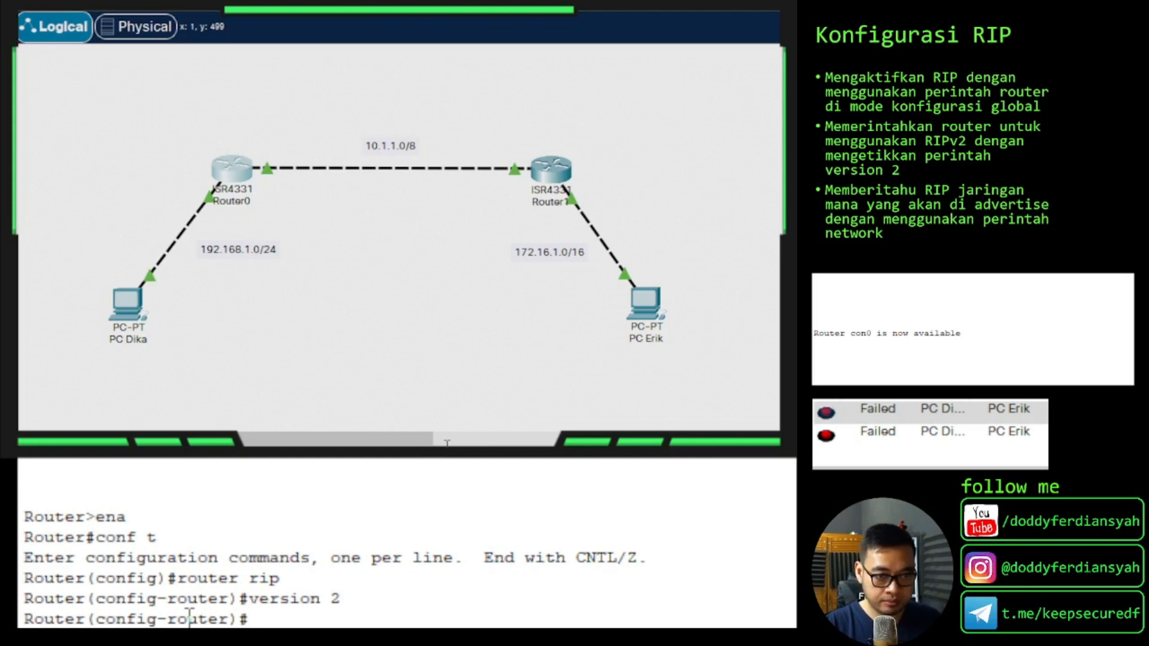
Step: Advertise the network 10.1.1.0 in Router0's RIP configuration with the network command
{"action": "type", "text": "netwo"}
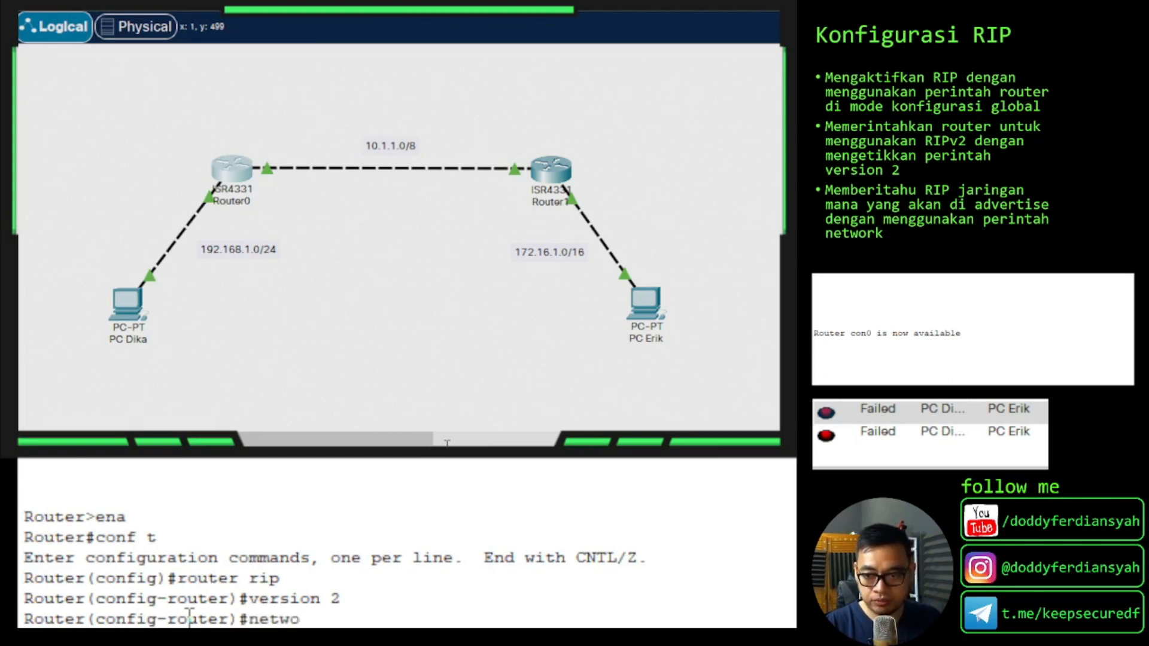
{"action": "type", "text": "rk"}
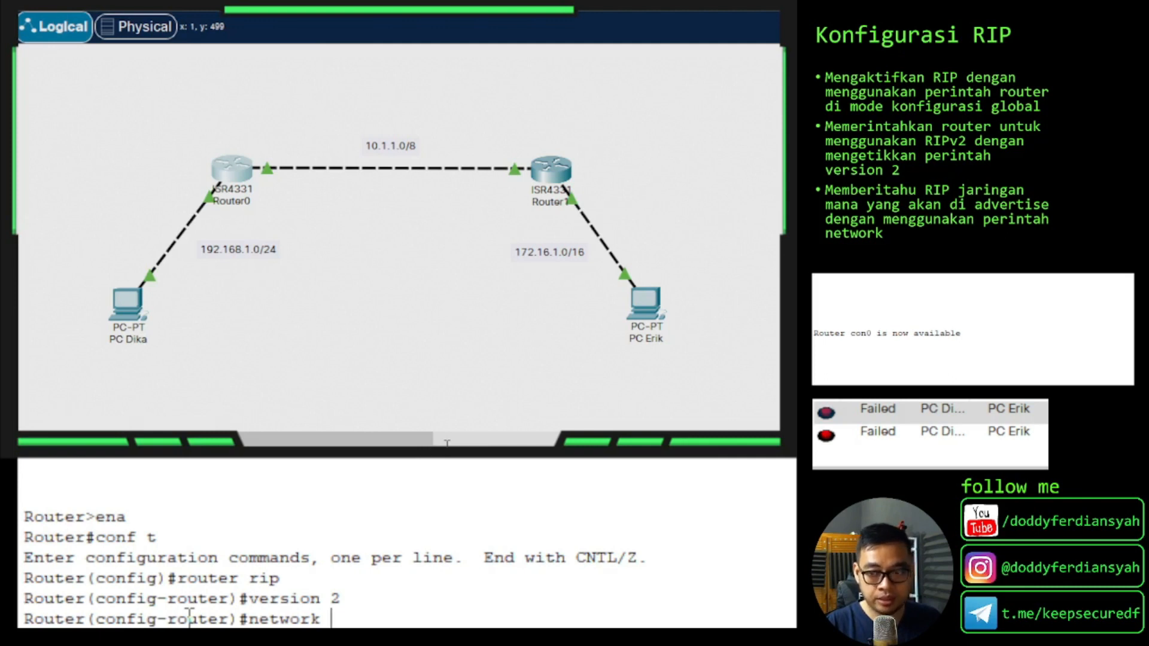
{"action": "type", "text": "10"}
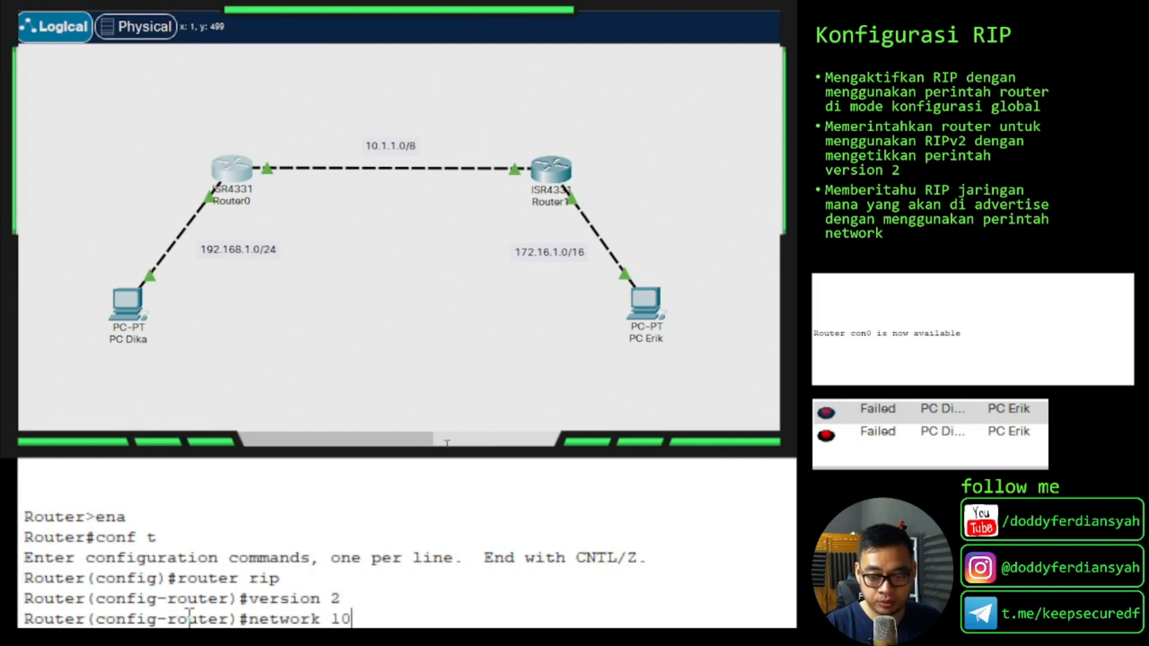
{"action": "type", "text": ".1.1.0"}
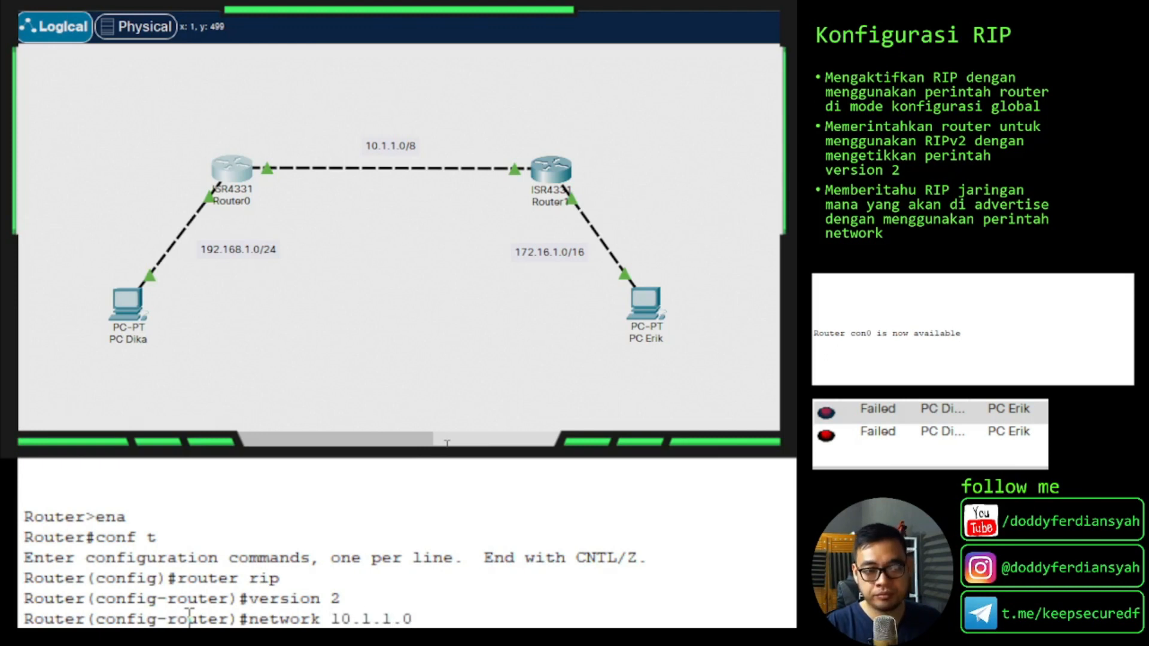
{"action": "key", "text": "Return"}
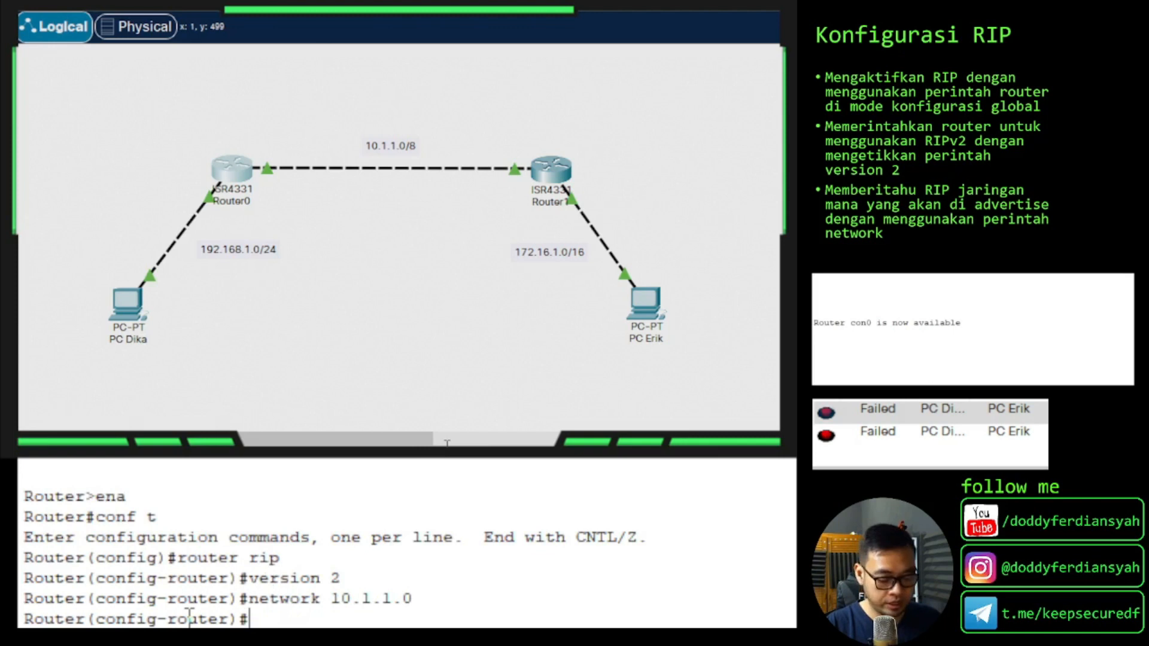
Step: Advertise the network 192.168.1.0 in Router0's RIP configuration with the network command
{"action": "type", "text": "network"}
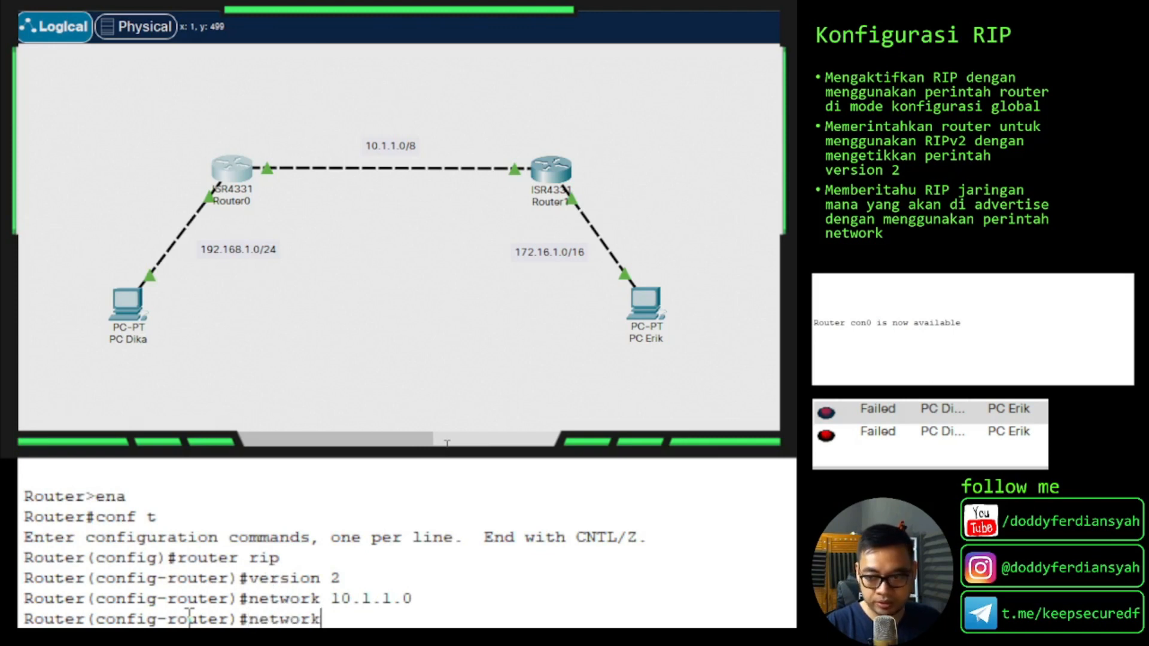
{"action": "type", "text": " 192.16"}
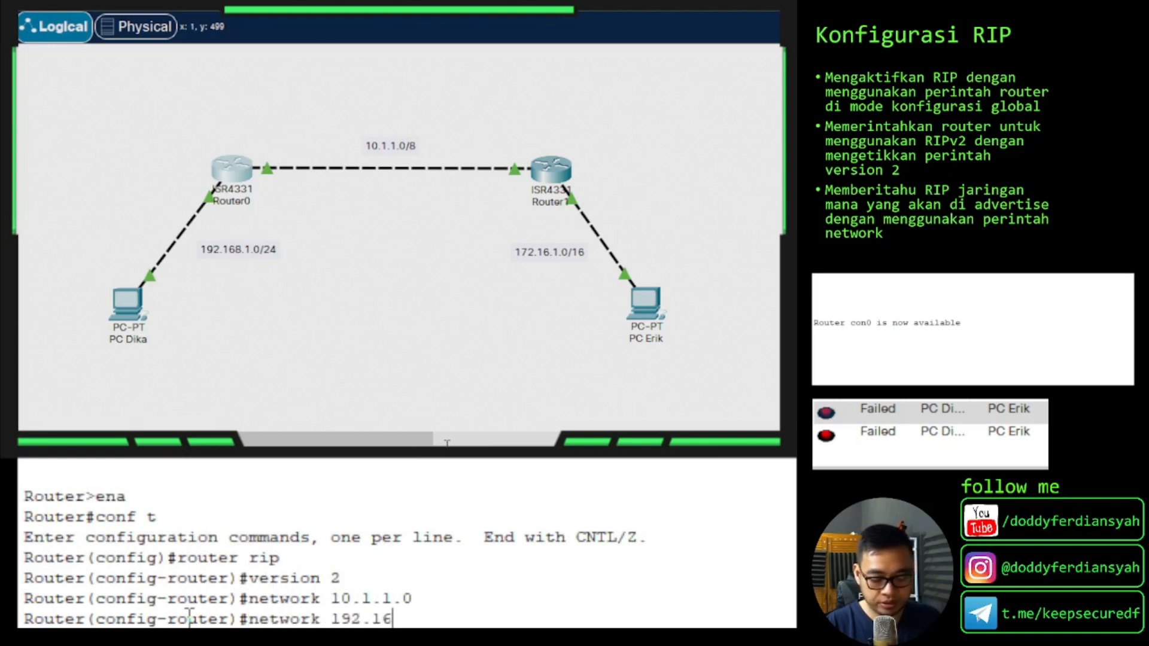
{"action": "type", "text": "8."}
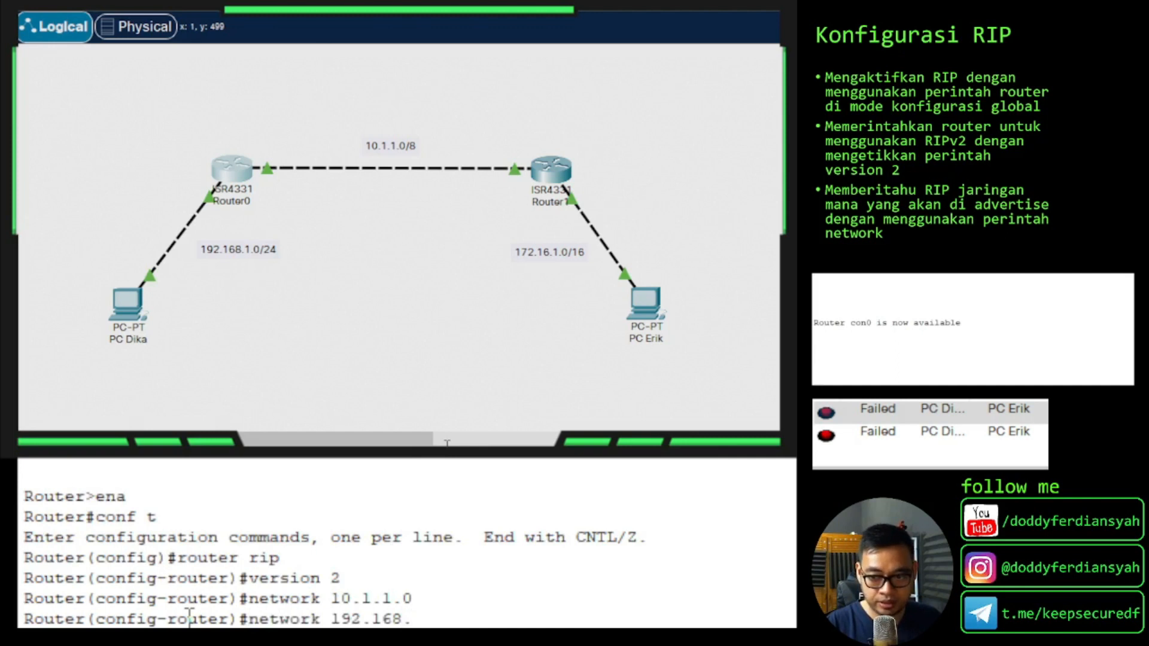
{"action": "type", "text": "1"}
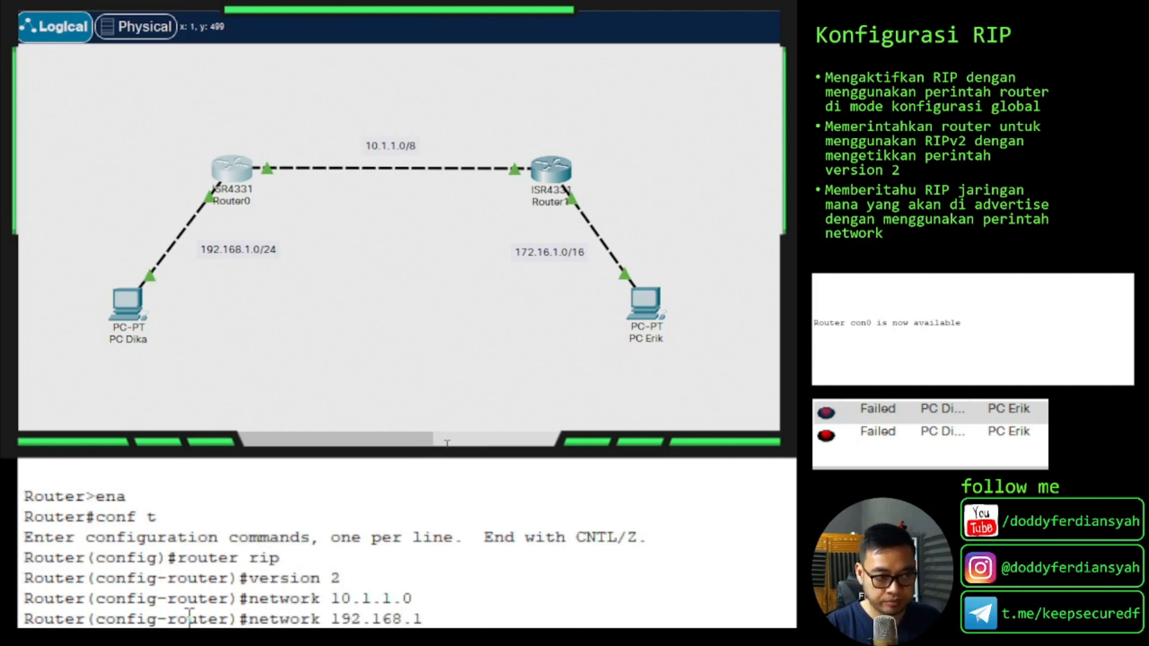
{"action": "type", "text": ".0"}
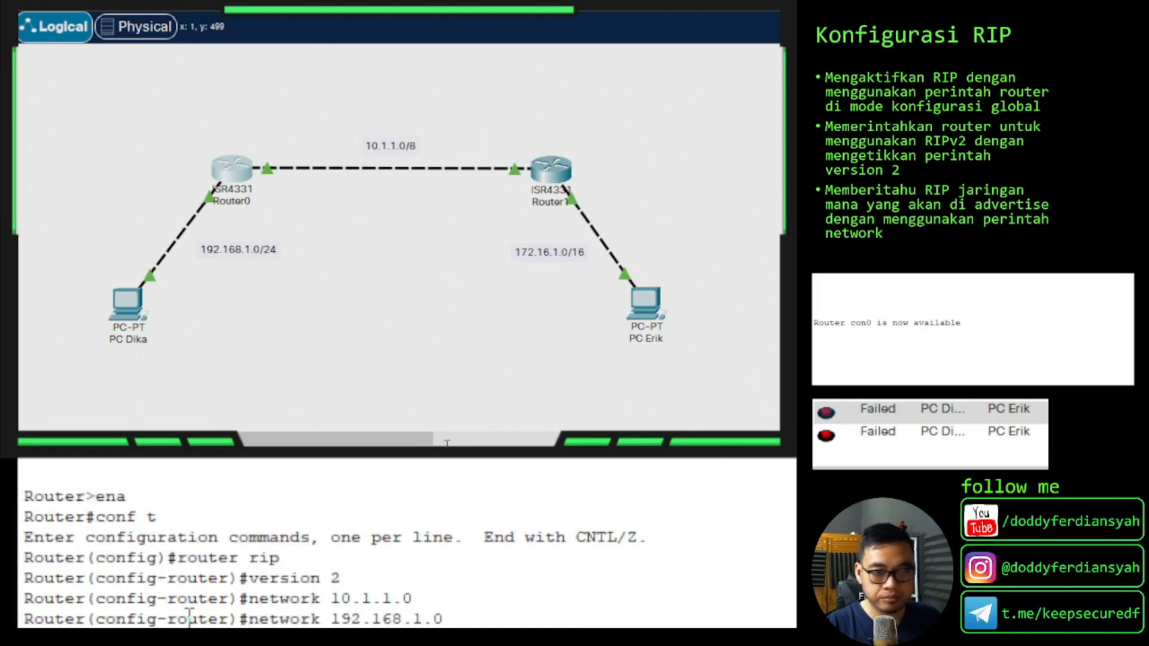
{"action": "key", "text": "Return"}
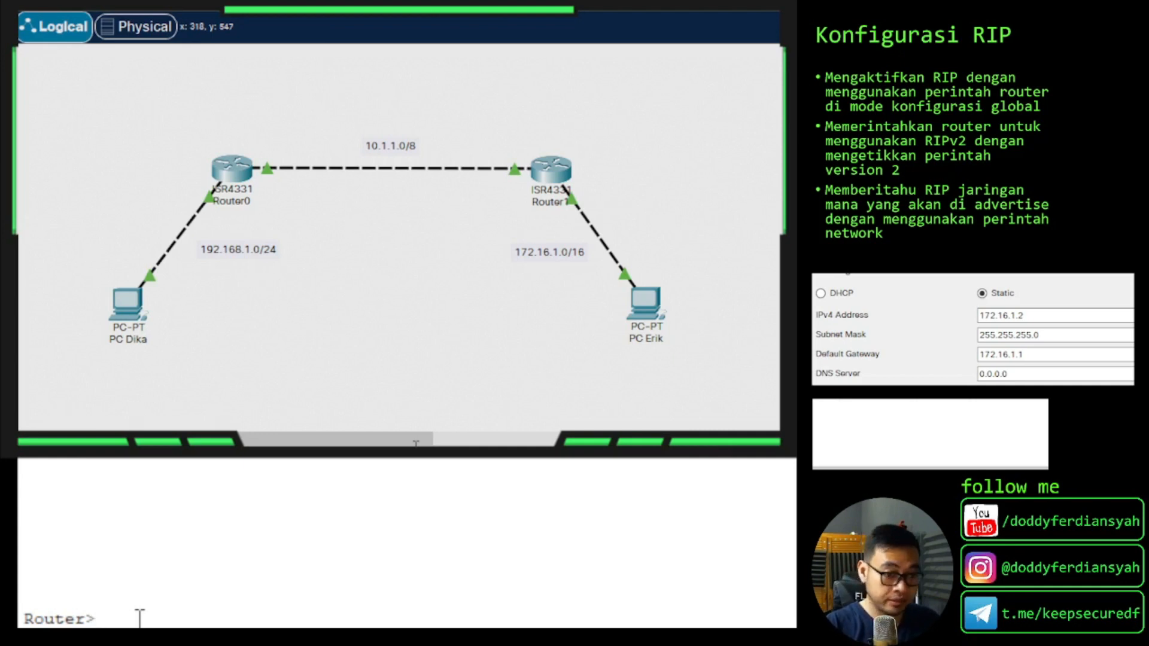
Step: Enter privileged mode and global configuration mode on Router1 with the commands ena and conf t
{"action": "type", "text": "e"}
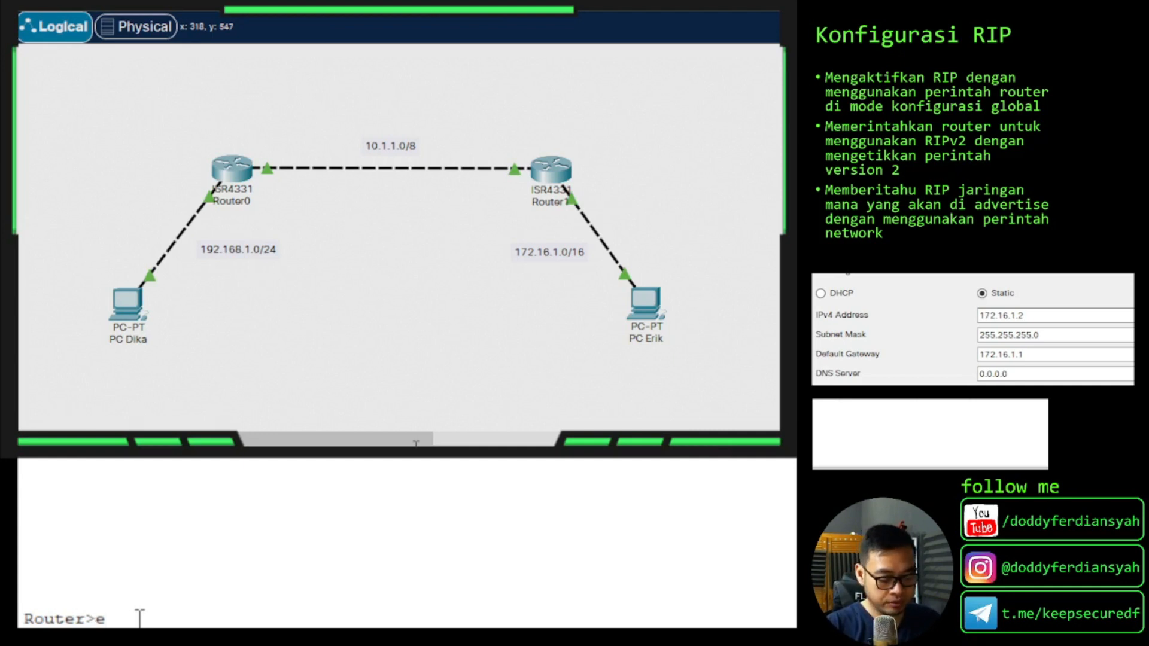
{"action": "type", "text": "na"}
{"action": "key", "text": "Return"}
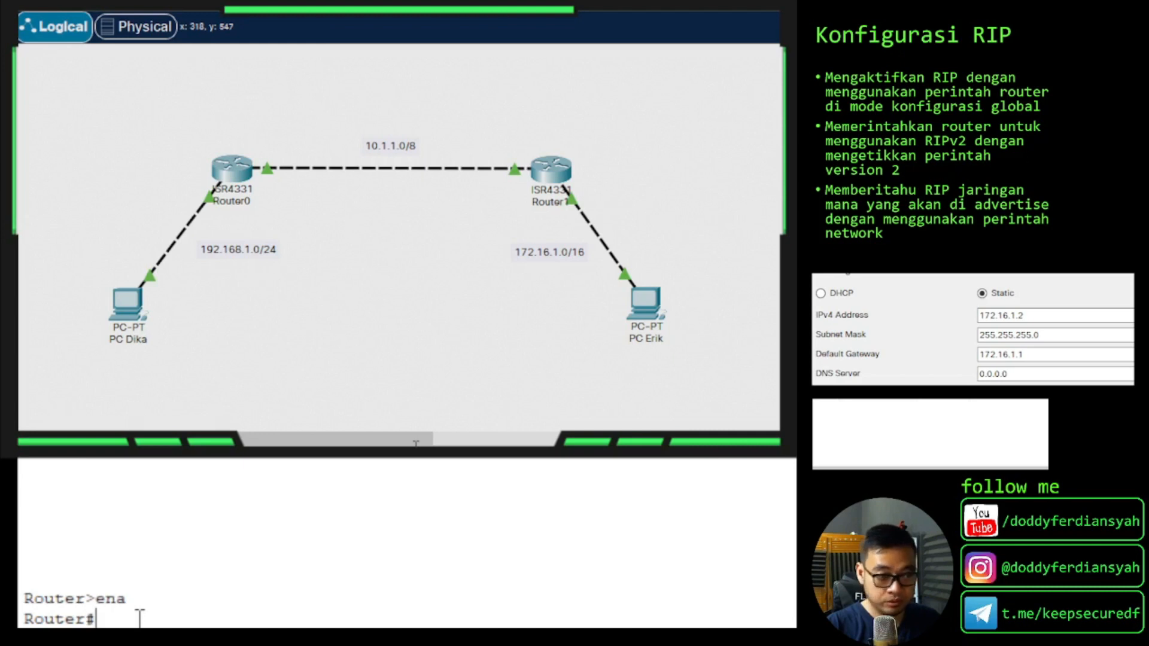
{"action": "type", "text": "conf t"}
{"action": "key", "text": "Return"}
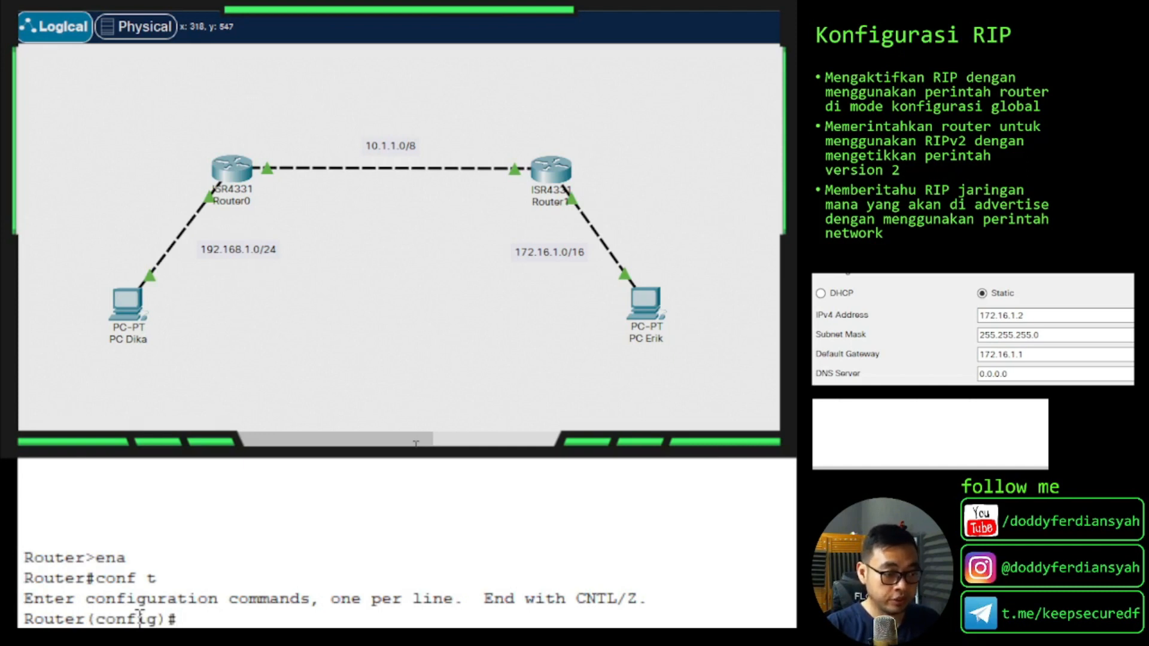
Step: Enable RIP on Router1 with router rip and set it to version 2
{"action": "type", "text": "rou"}
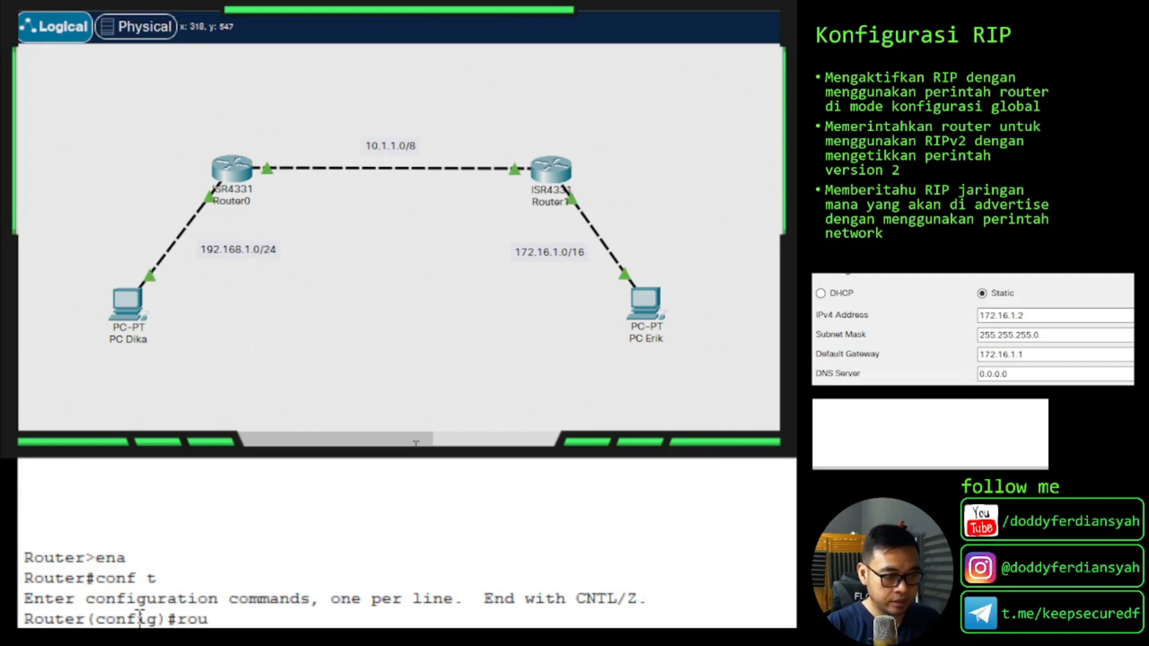
{"action": "type", "text": "ter rip"}
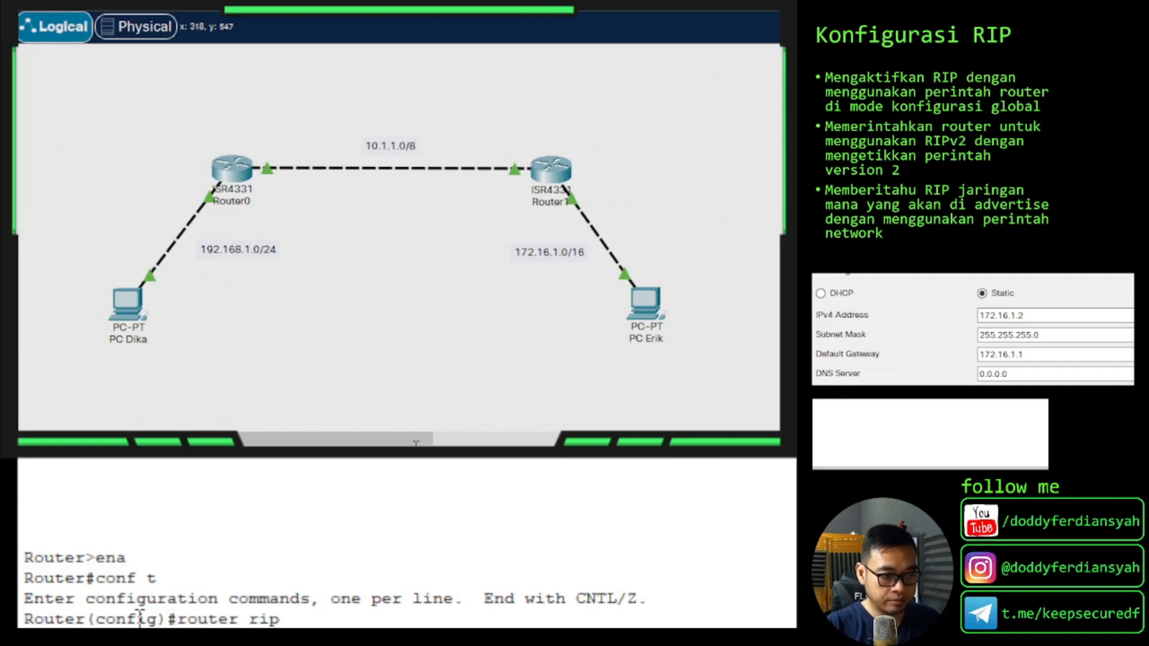
{"action": "key", "text": "Return"}
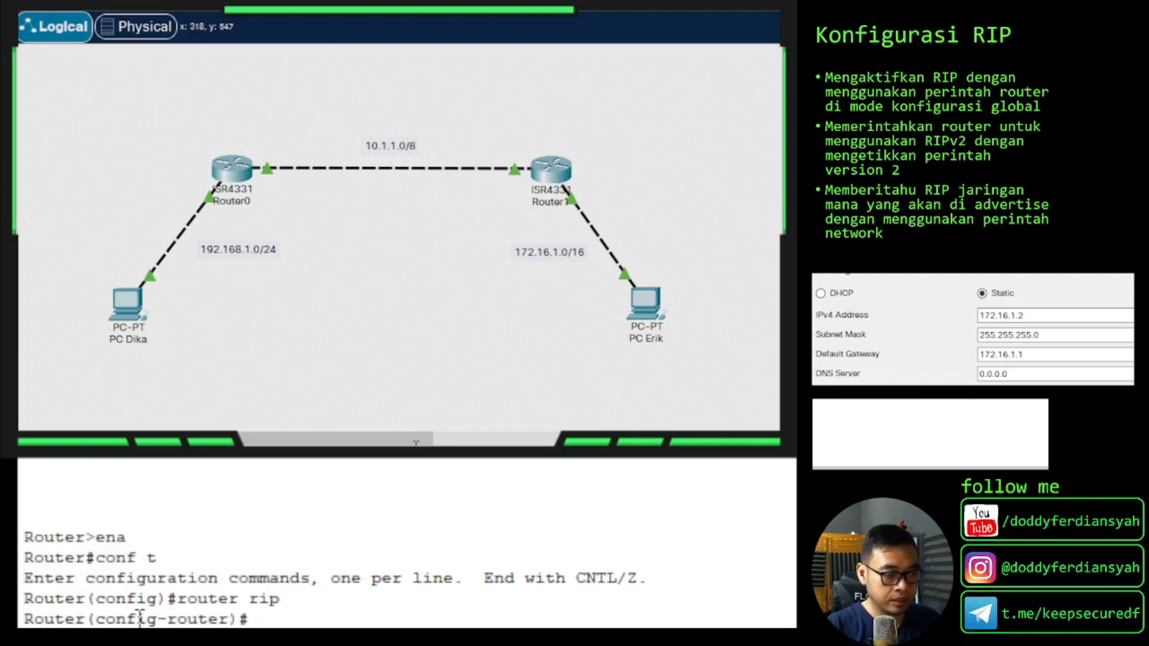
{"action": "type", "text": "v"}
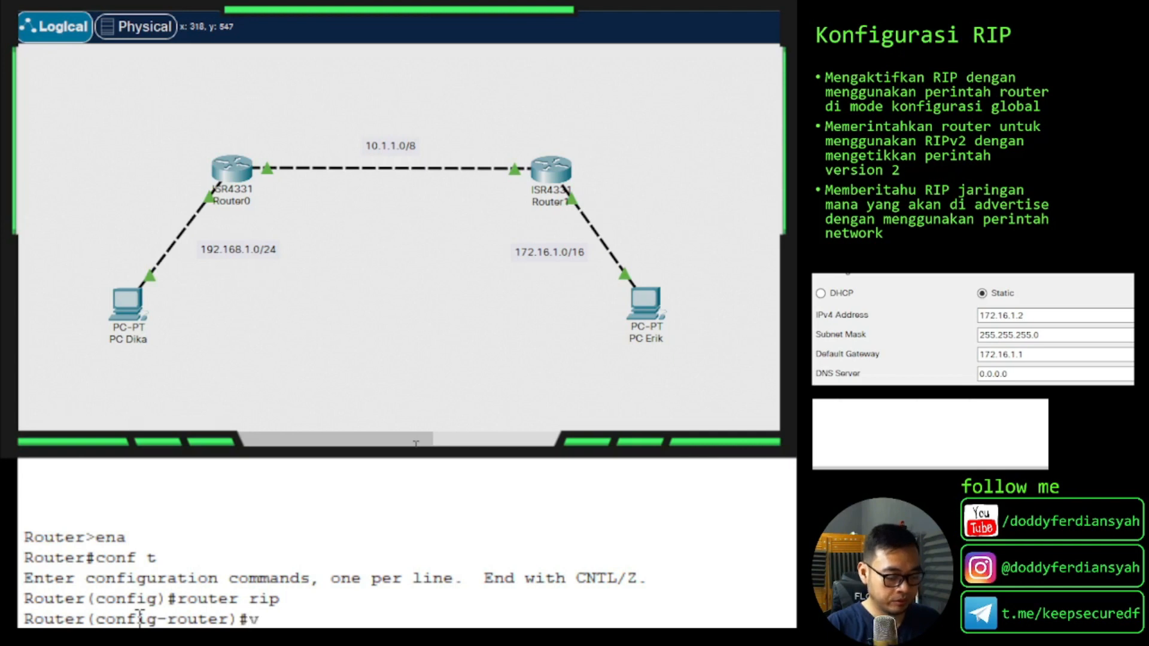
{"action": "type", "text": "ersion 2"}
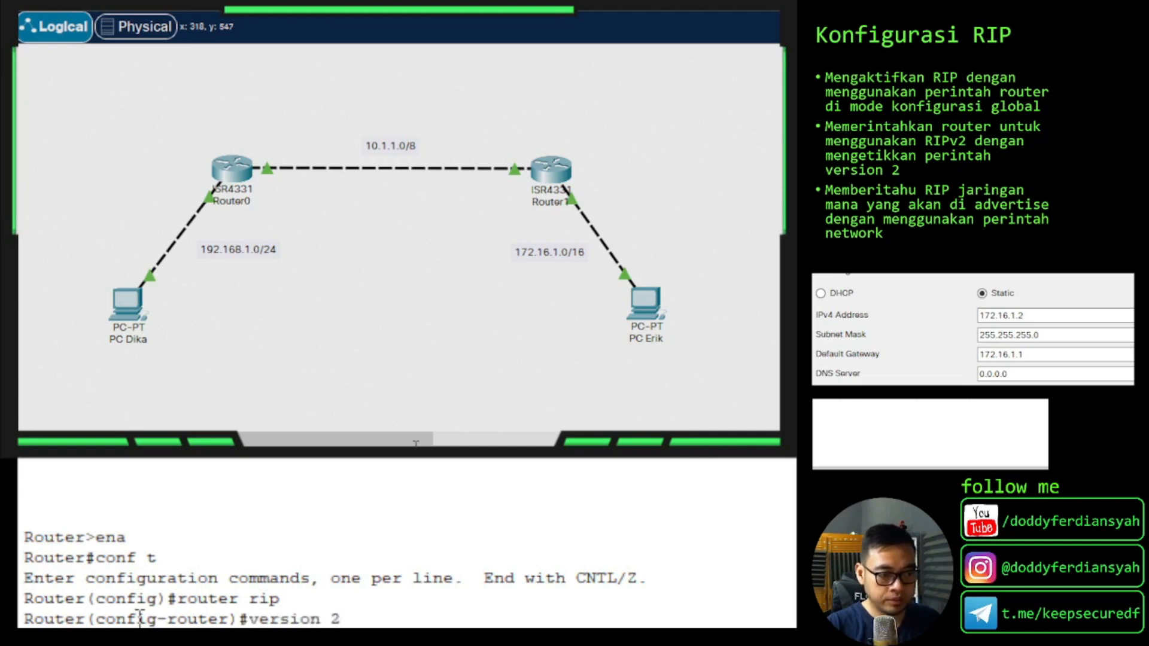
{"action": "key", "text": "Return"}
Step: Advertise the networks 10.1.1.0 and 172.16.1.0 in Router1's RIP configuration with the network command
{"action": "type", "text": "network"}
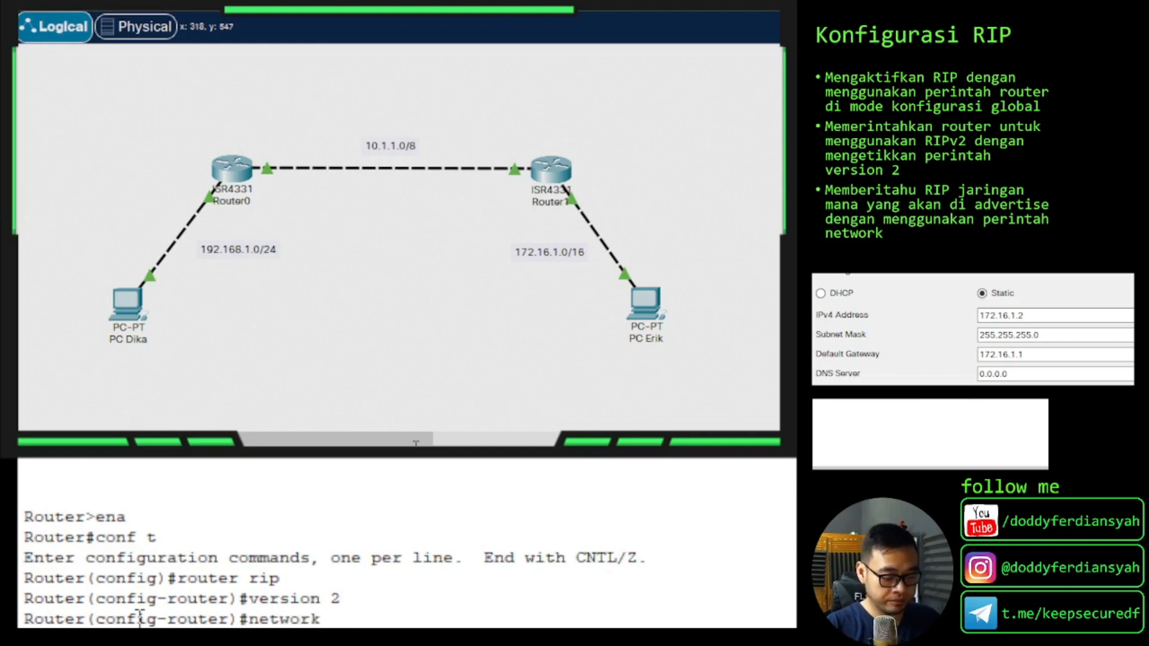
{"action": "type", "text": " 10.1.1"}
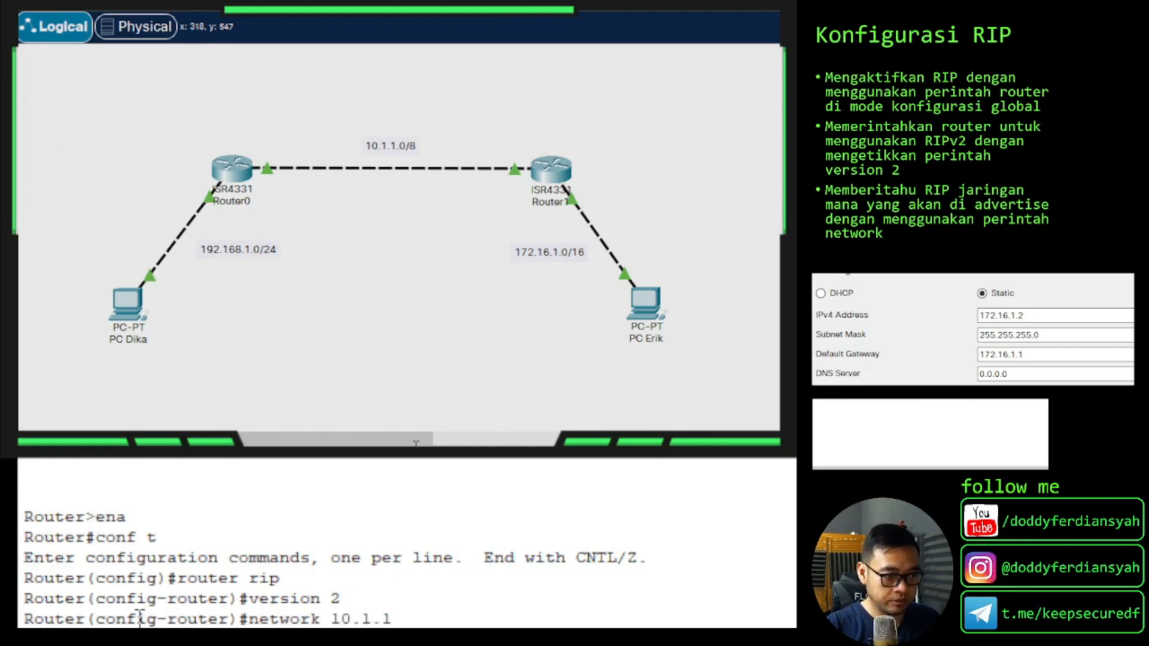
{"action": "type", "text": ".0"}
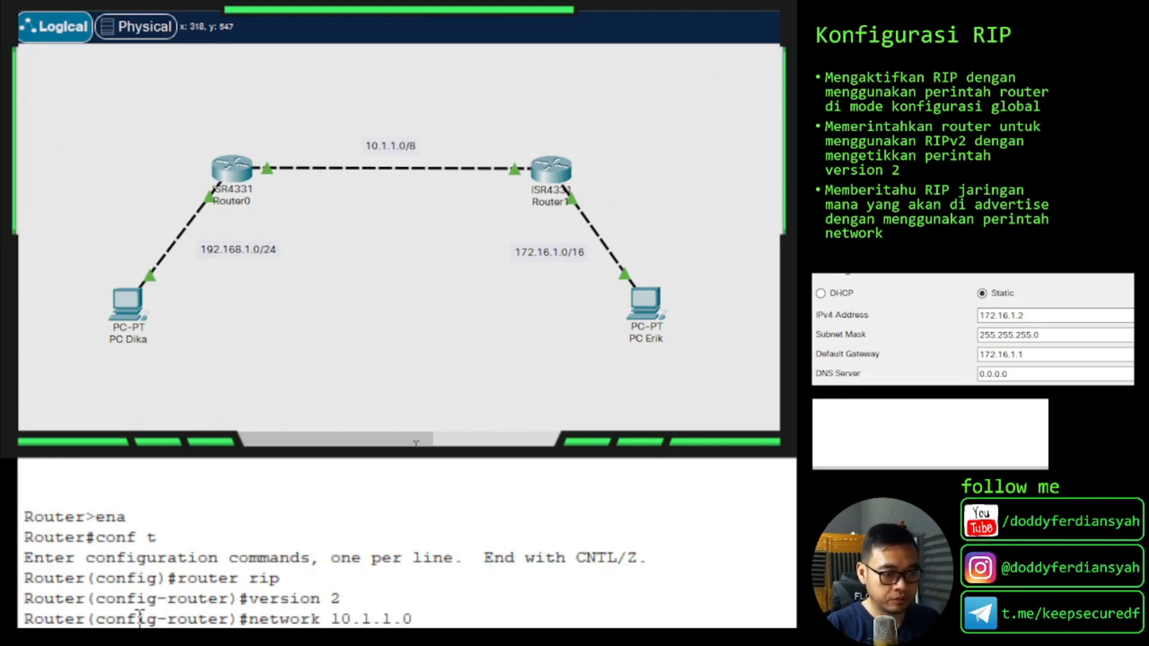
{"action": "key", "text": "Return"}
{"action": "type", "text": "network"}
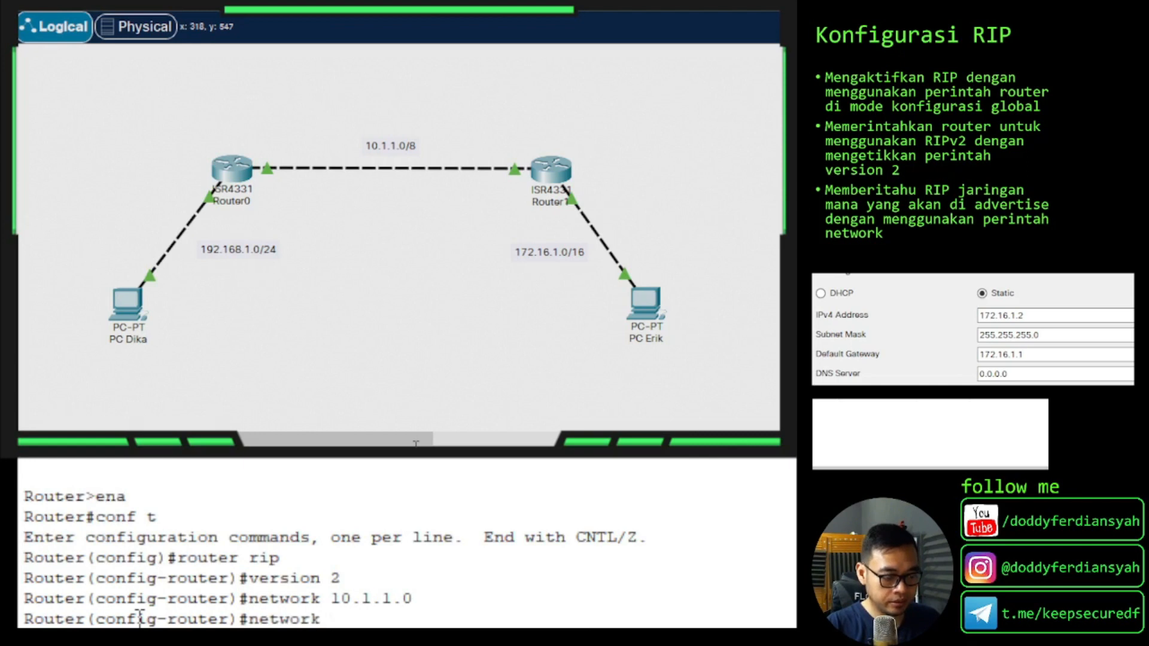
{"action": "type", "text": " 172.16.1"}
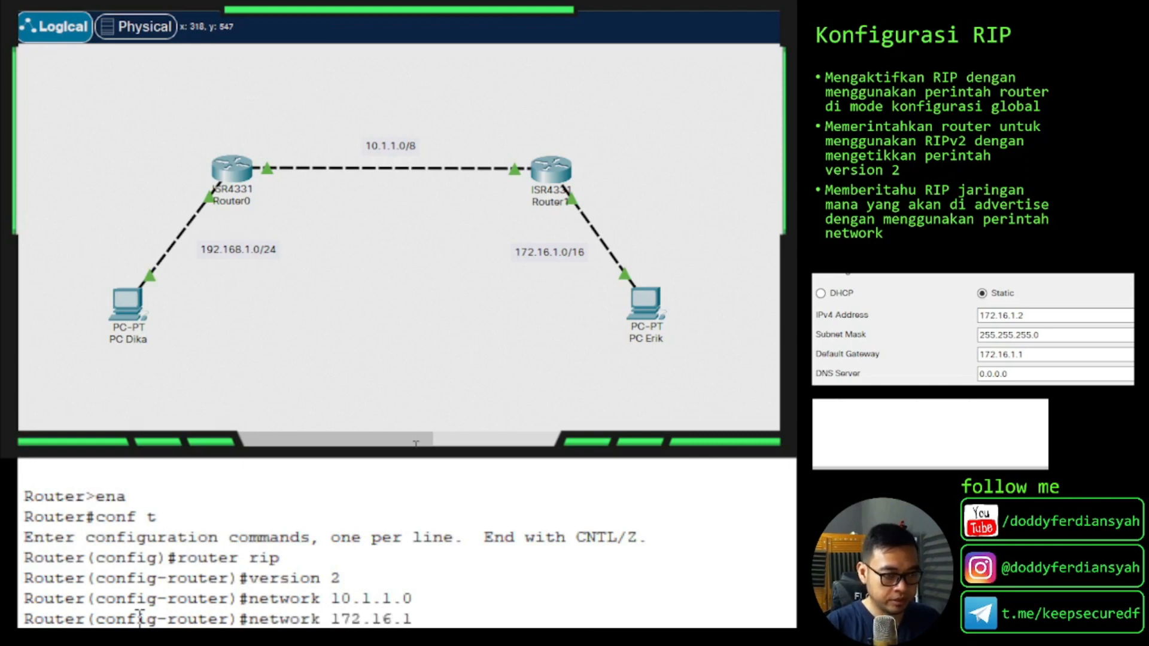
{"action": "type", "text": ".0"}
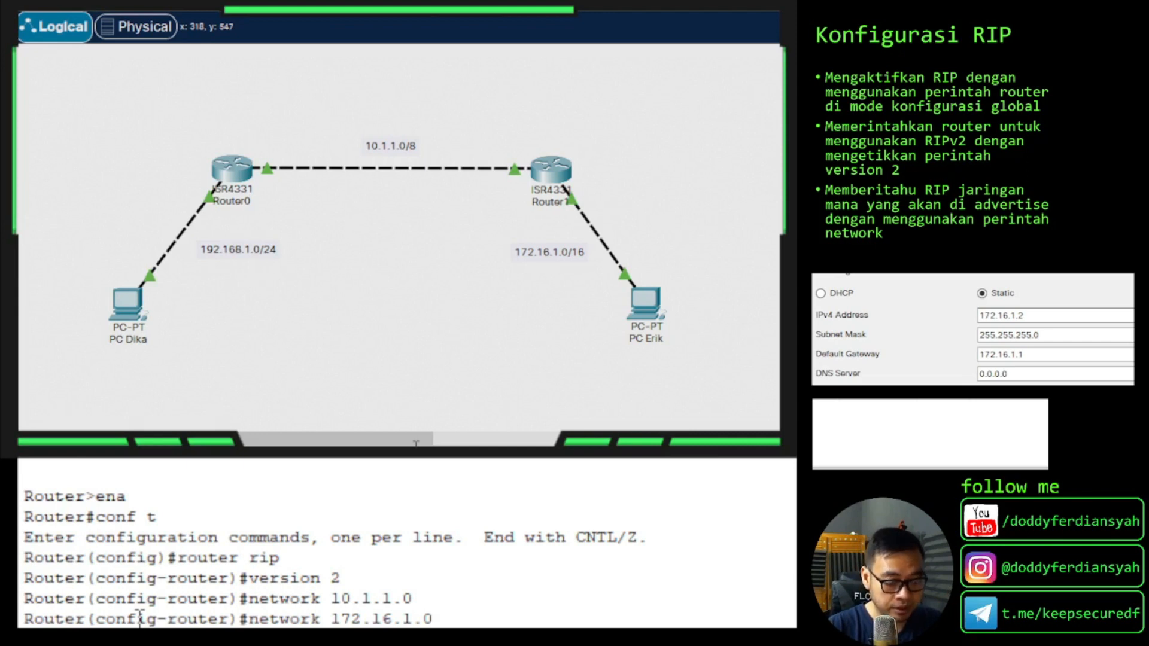
{"action": "key", "text": "Return"}
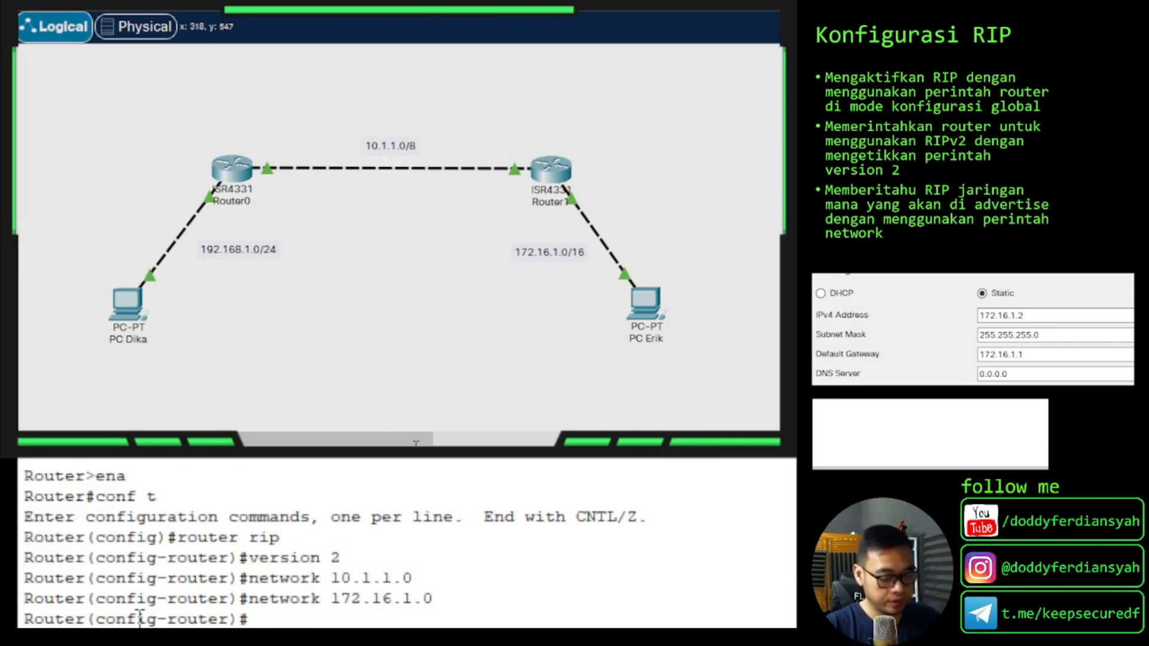
Step: Exit RIP and global configuration modes on Router1 to return to the privileged prompt
{"action": "type", "text": "exit"}
{"action": "key", "text": "Return"}
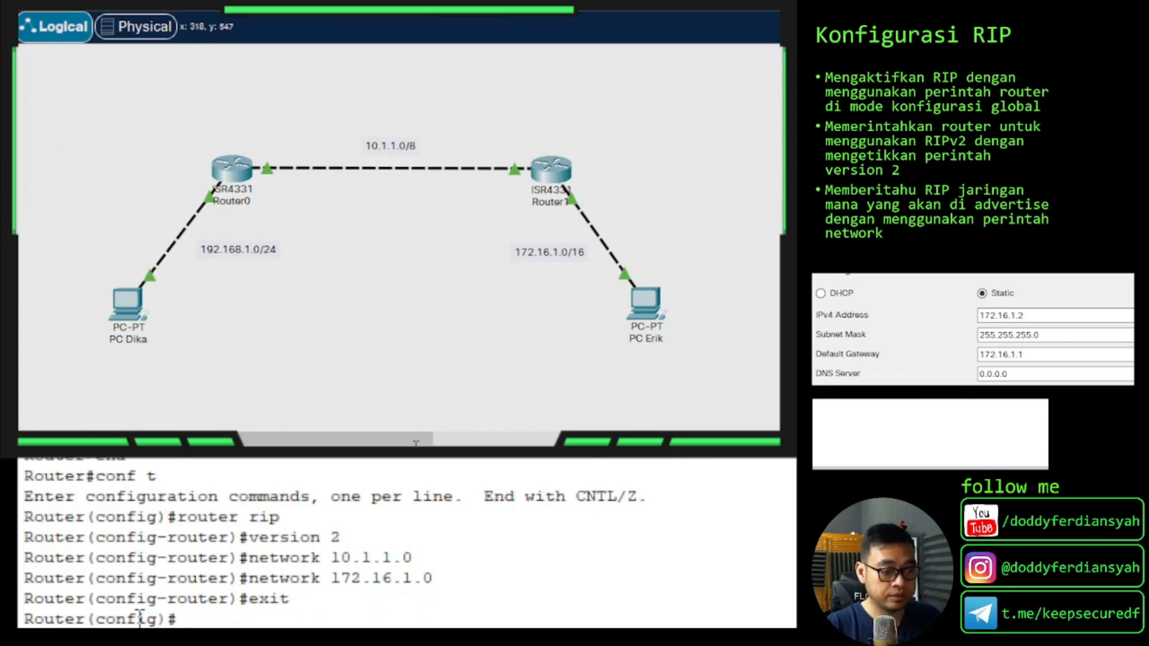
{"action": "type", "text": "exit"}
{"action": "key", "text": "Return"}
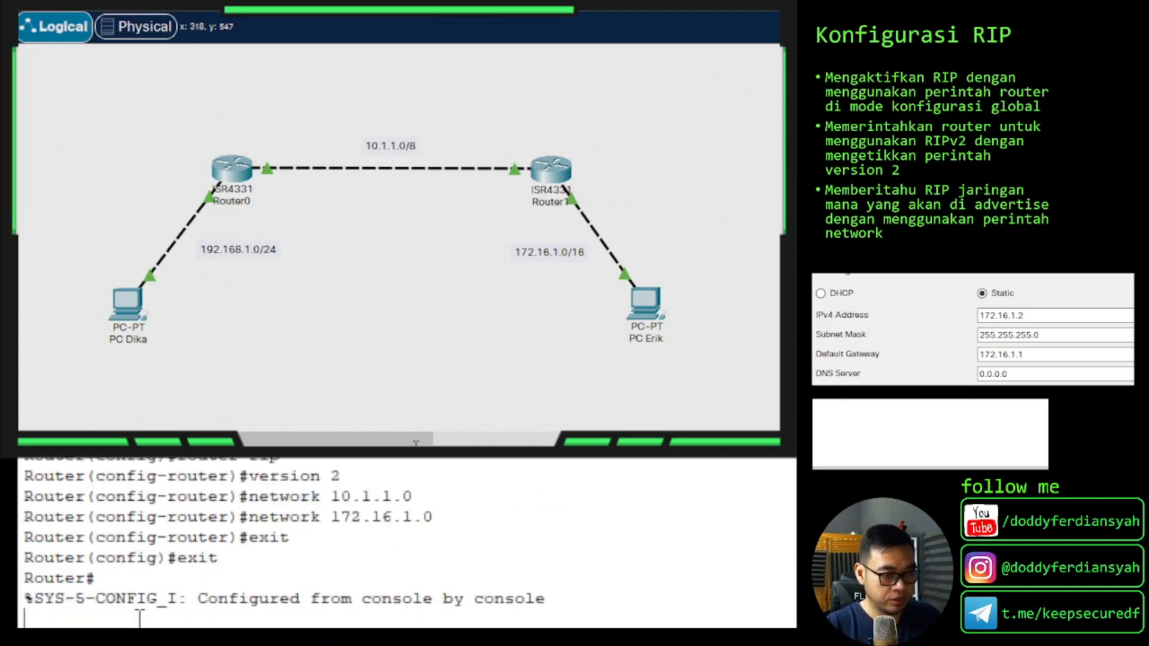
{"action": "key", "text": "Return"}
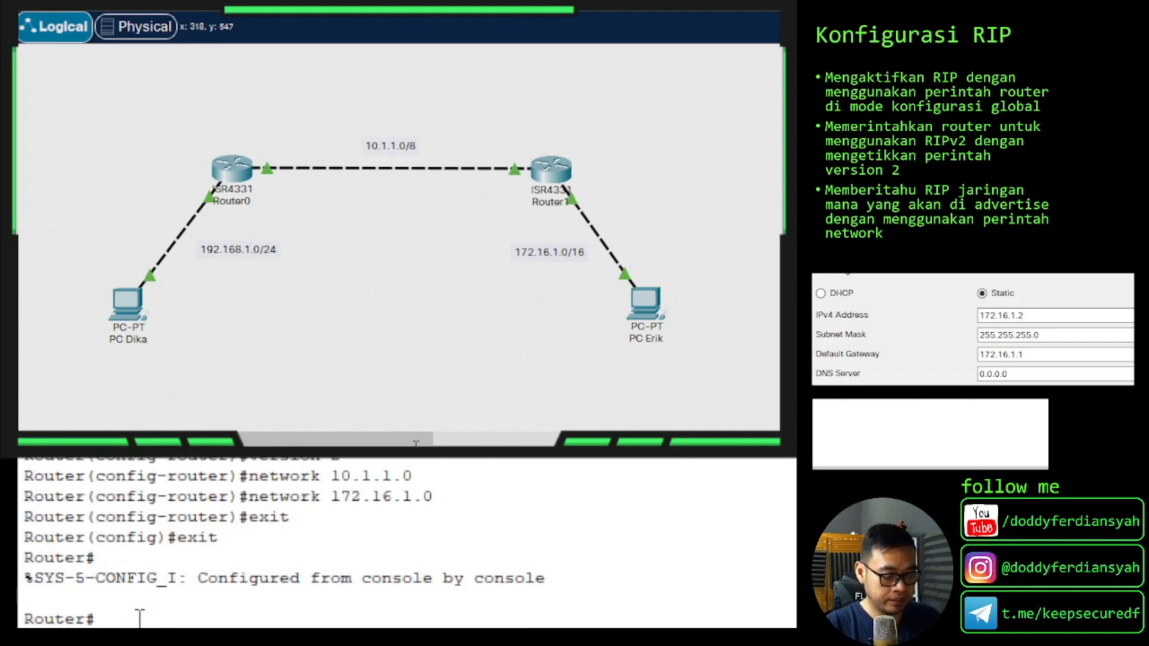
Step: Display Router1's routing table with the command sh ip route
{"action": "type", "text": "sh "}
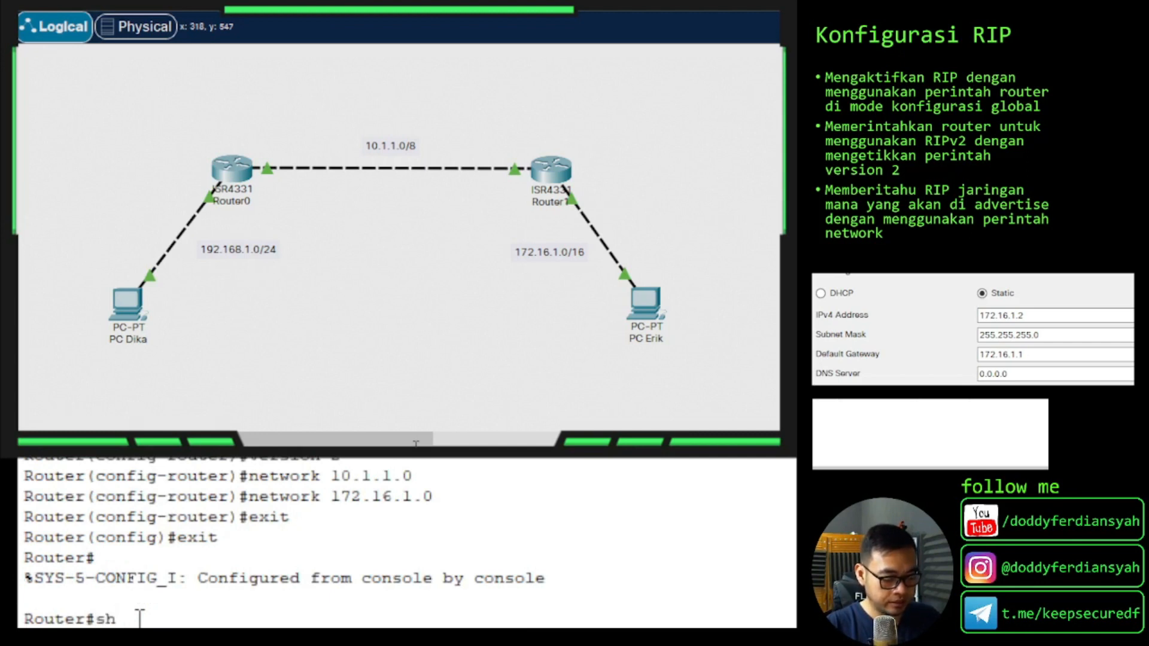
{"action": "type", "text": "ip route"}
{"action": "key", "text": "Return"}
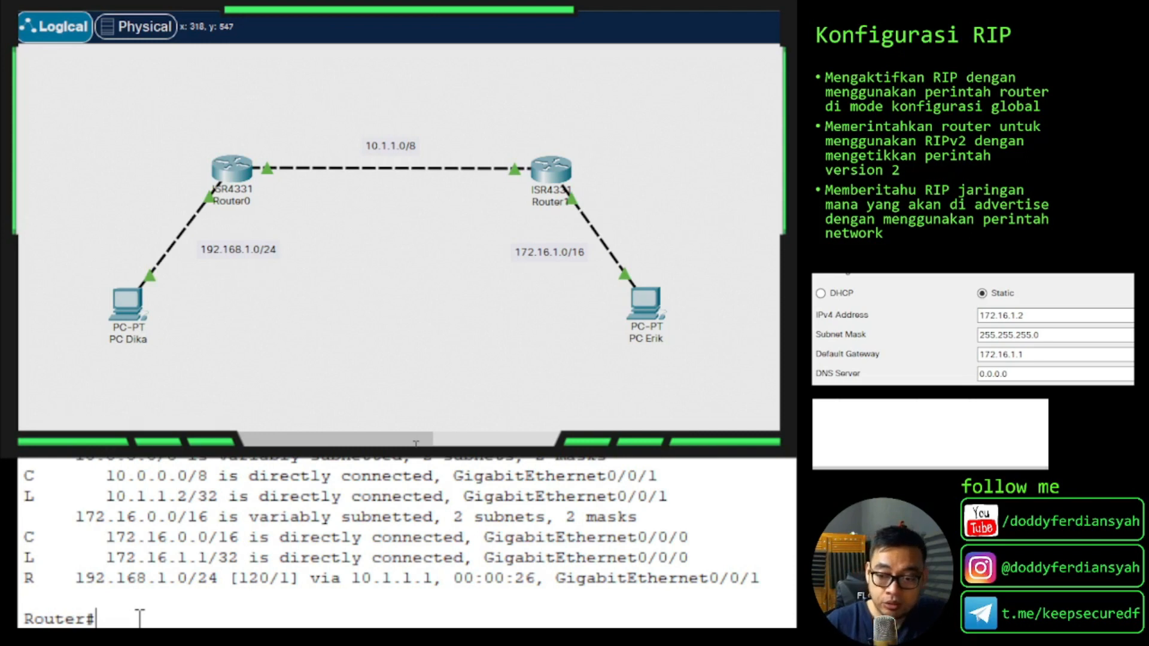
Step: Examine the R entry at the end of Router1's routing table, checking its code in the legend and its destination network and next hop
{"action": "left_click_drag", "start_coordinate": [773, 582], "coordinate": [16, 584]}
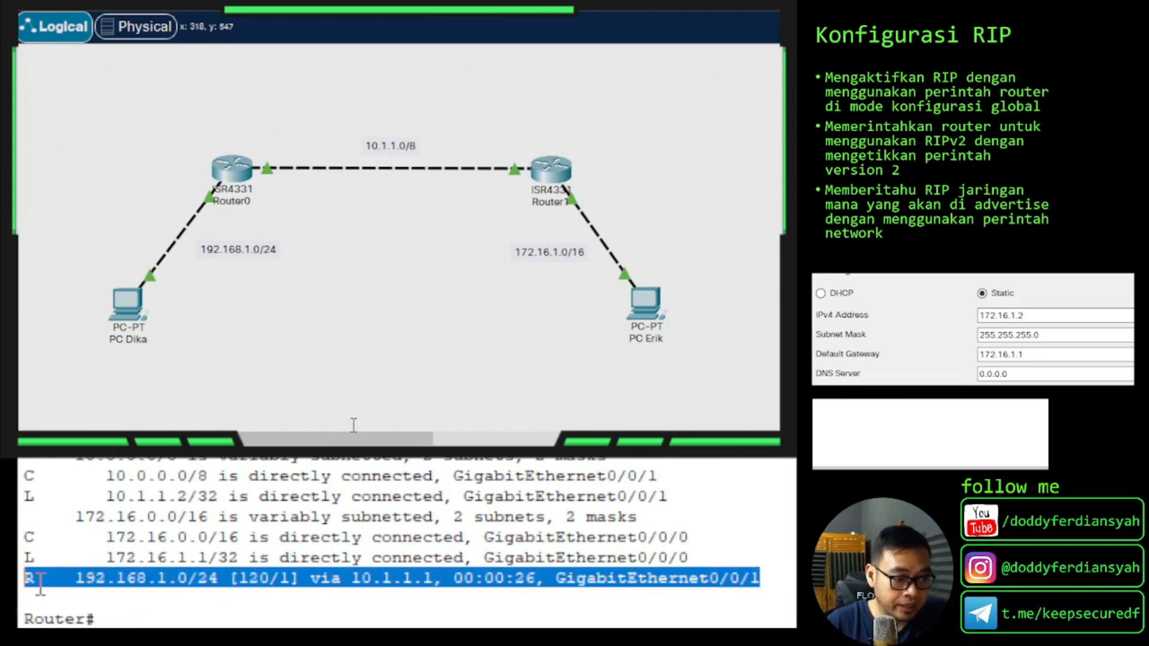
{"action": "scroll", "coordinate": [457, 526], "scroll_direction": "up", "scroll_amount": 3}
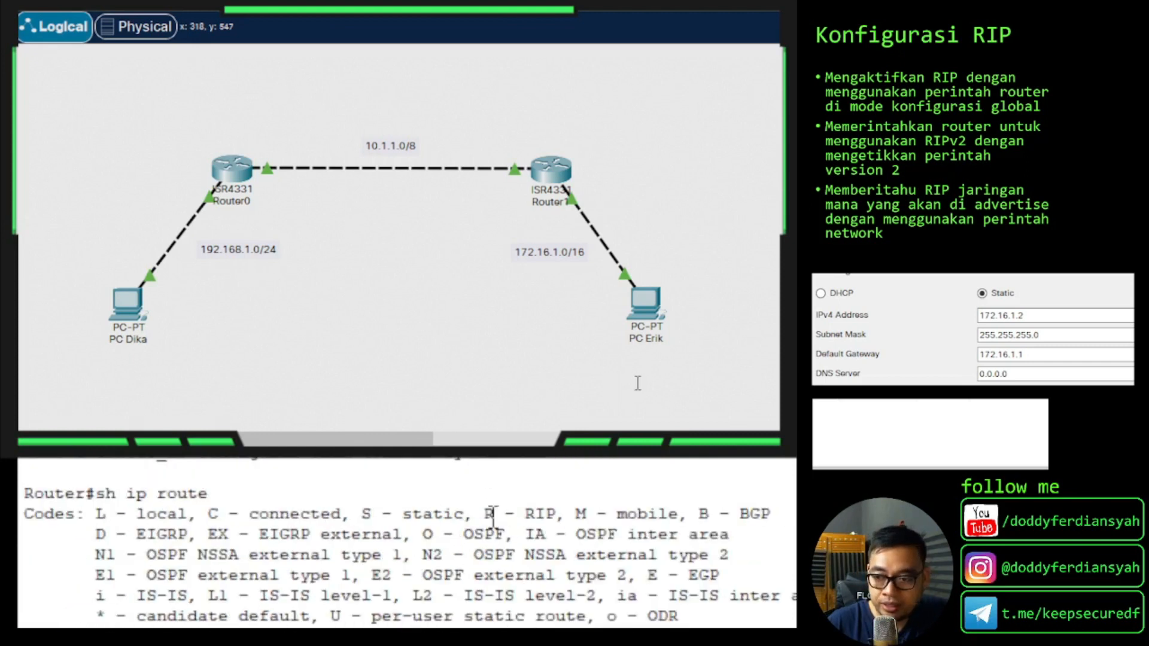
{"action": "left_click_drag", "start_coordinate": [485, 514], "coordinate": [555, 509]}
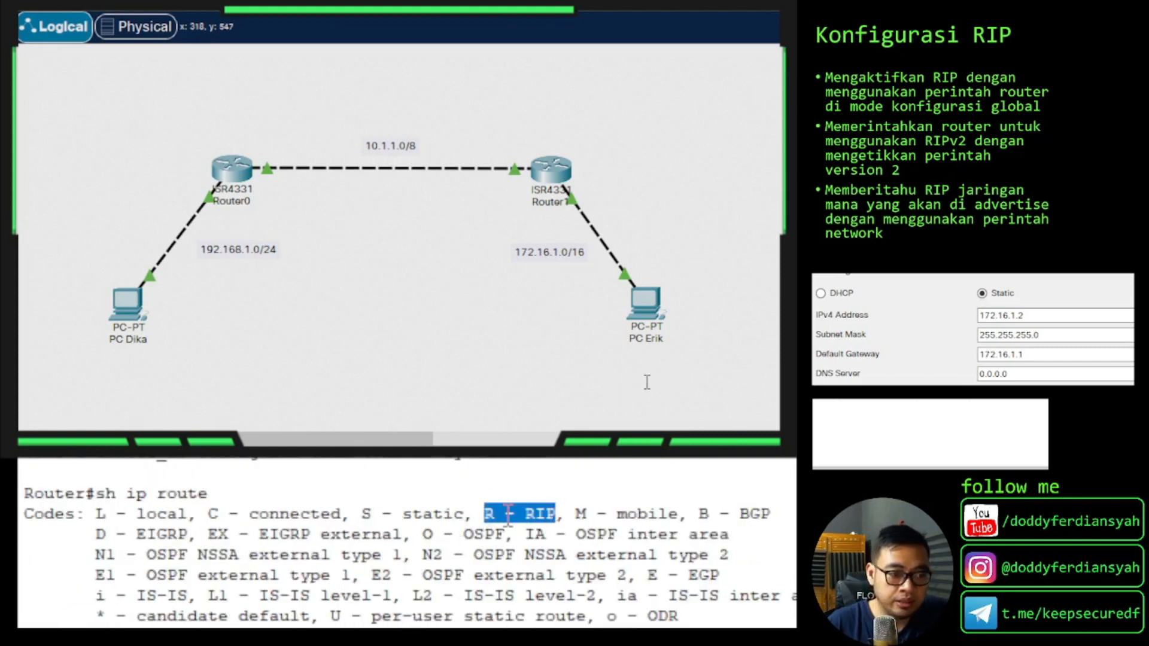
{"action": "scroll", "coordinate": [456, 533], "scroll_direction": "down", "scroll_amount": 3}
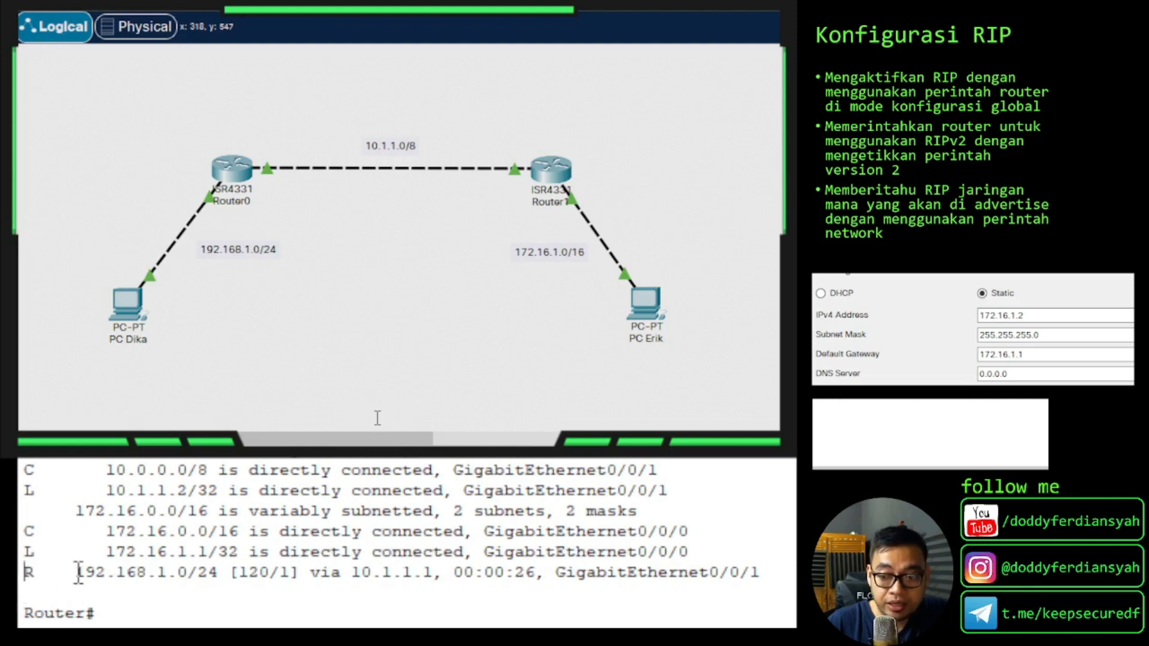
{"action": "left_click_drag", "start_coordinate": [78, 572], "coordinate": [211, 594]}
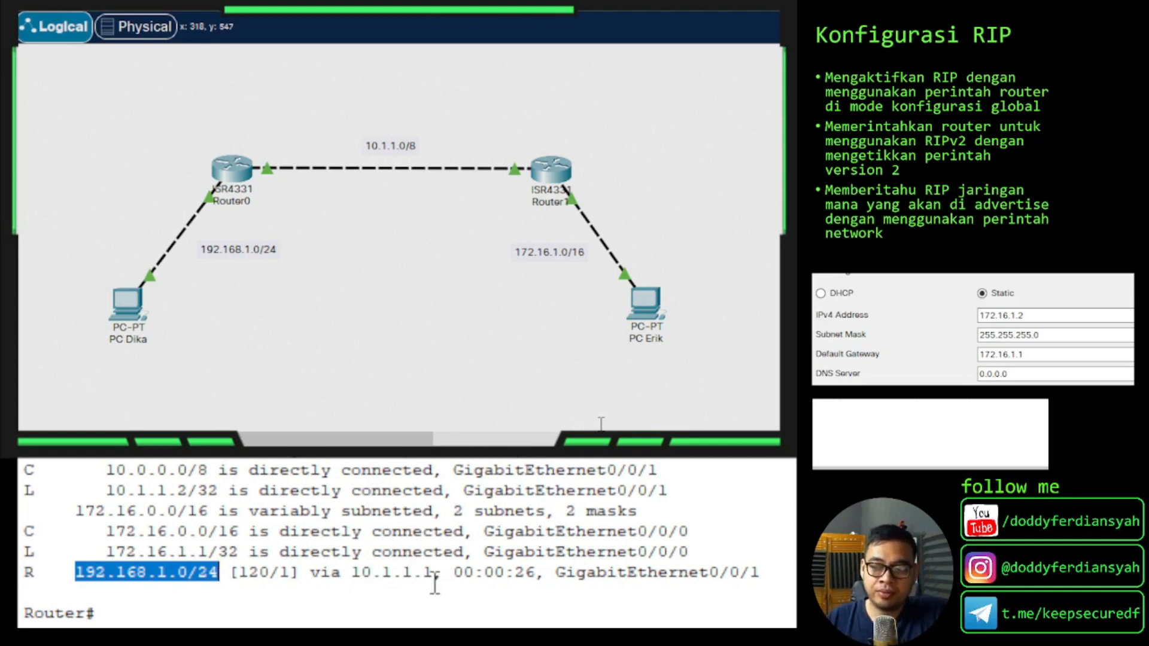
{"action": "left_click_drag", "start_coordinate": [782, 575], "coordinate": [280, 579]}
{"action": "left_click", "coordinate": [163, 584]}
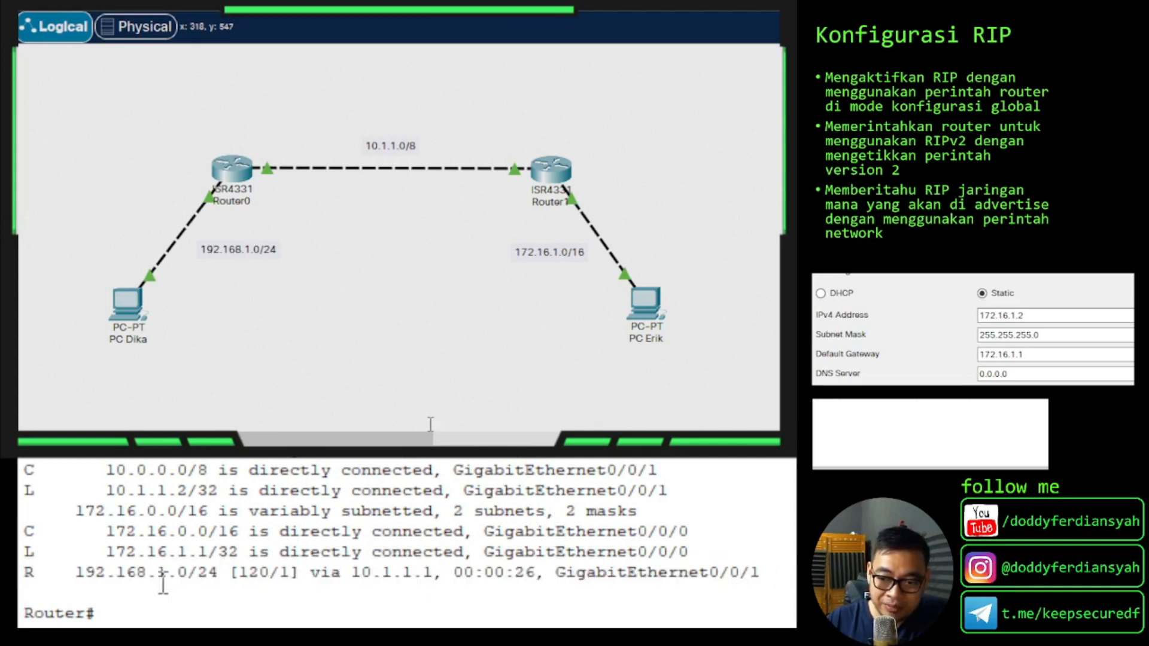
{"action": "left_click_drag", "start_coordinate": [163, 583], "coordinate": [76, 576]}
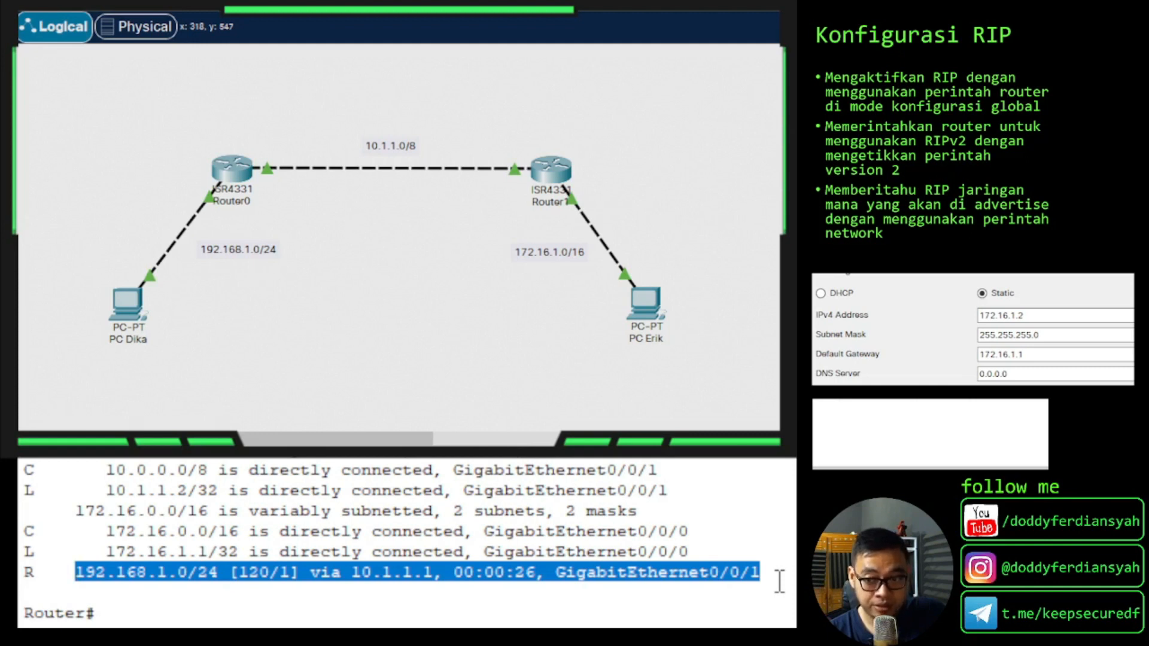
{"action": "left_click", "coordinate": [761, 566]}
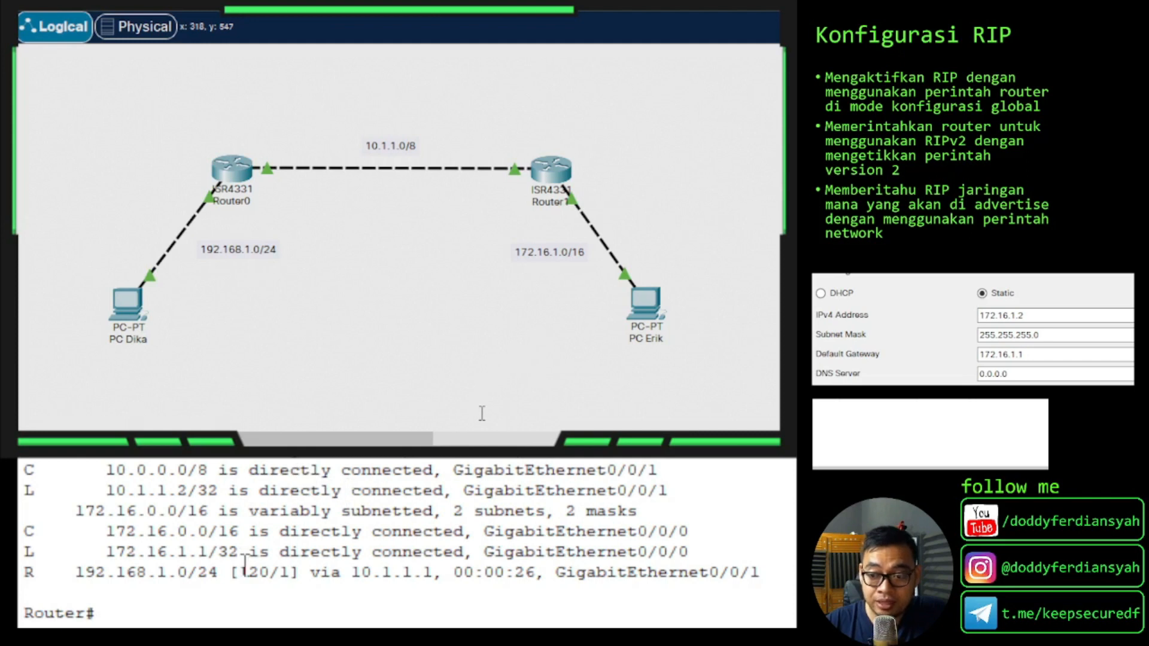
Step: Examine the bracketed administrative distance and metric of the RIP-learned route in Router1's routing table
{"action": "left_click_drag", "start_coordinate": [240, 573], "coordinate": [291, 575]}
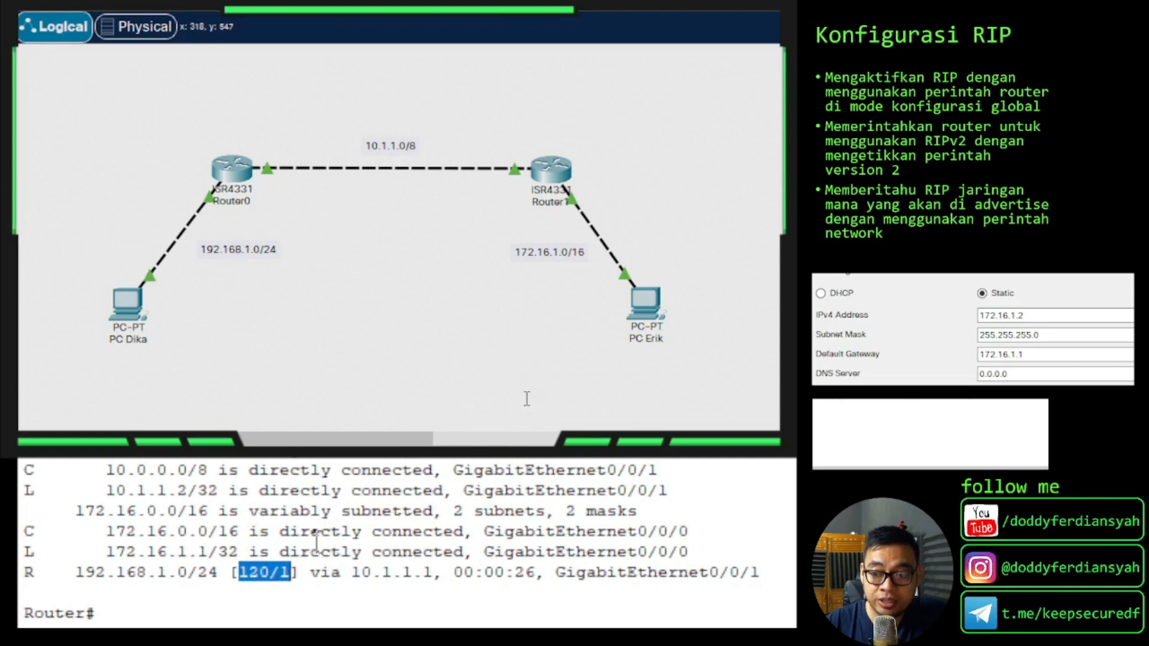
{"action": "left_click", "coordinate": [241, 567]}
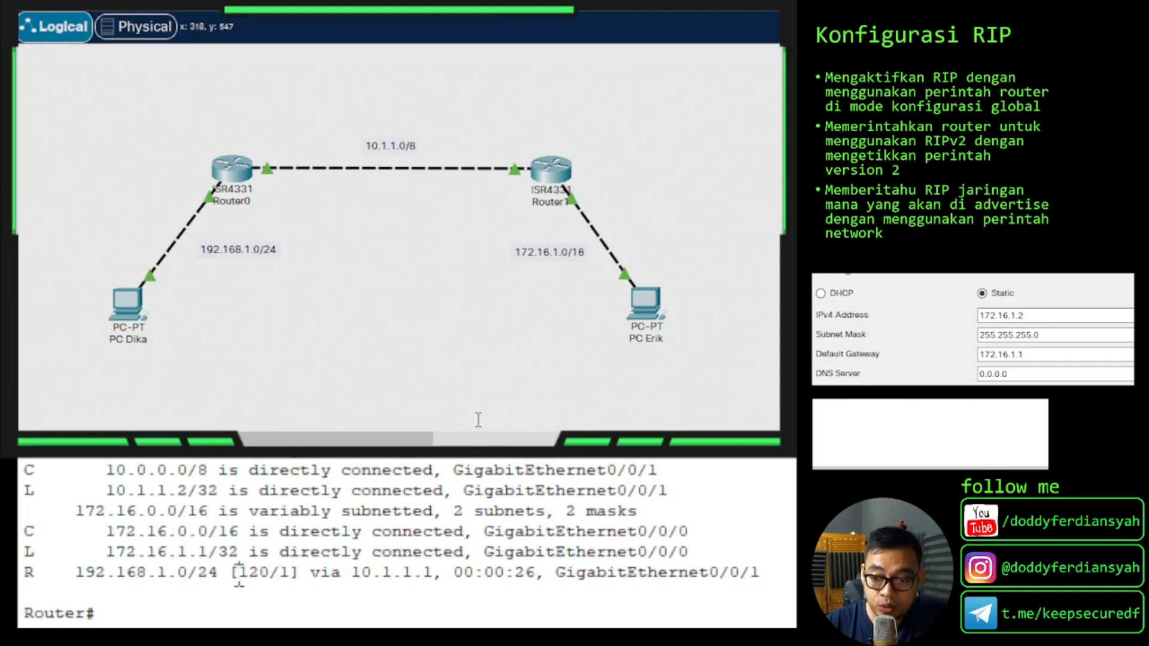
{"action": "left_click_drag", "start_coordinate": [239, 573], "coordinate": [289, 576]}
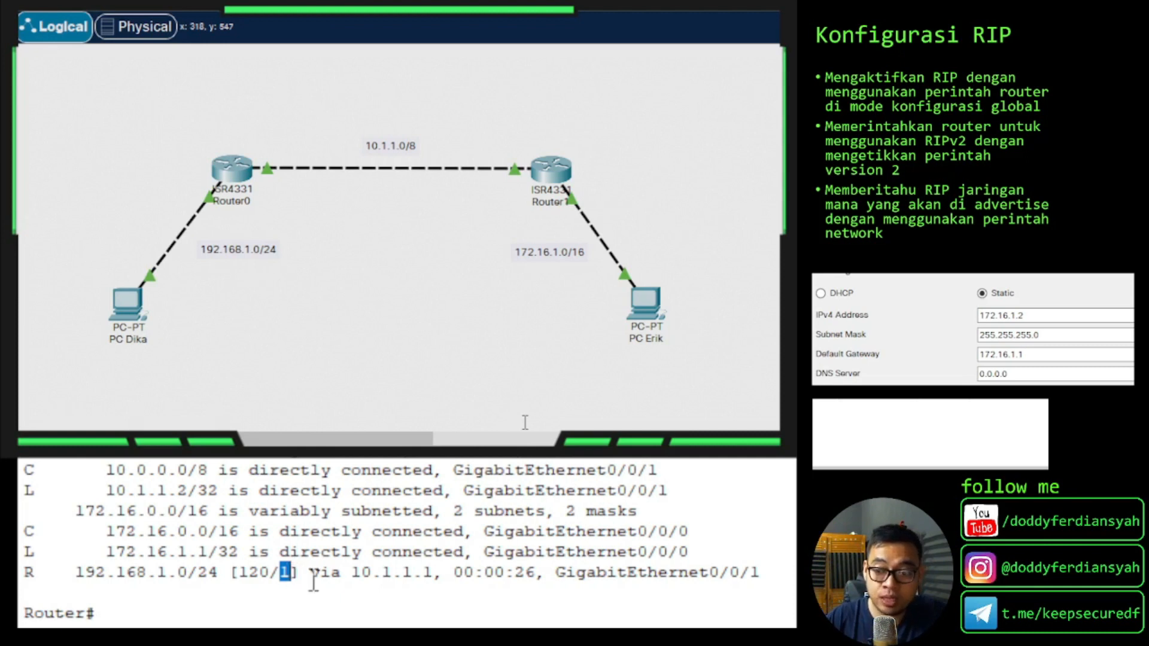
{"action": "left_click", "coordinate": [265, 569]}
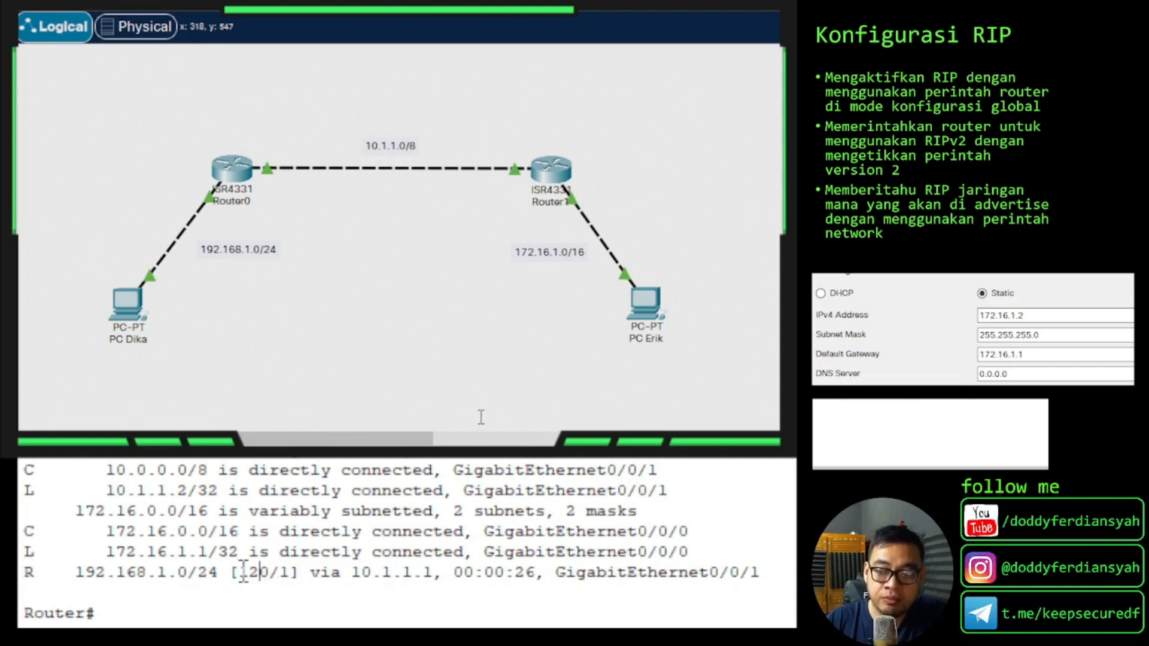
{"action": "left_click_drag", "start_coordinate": [291, 573], "coordinate": [239, 573]}
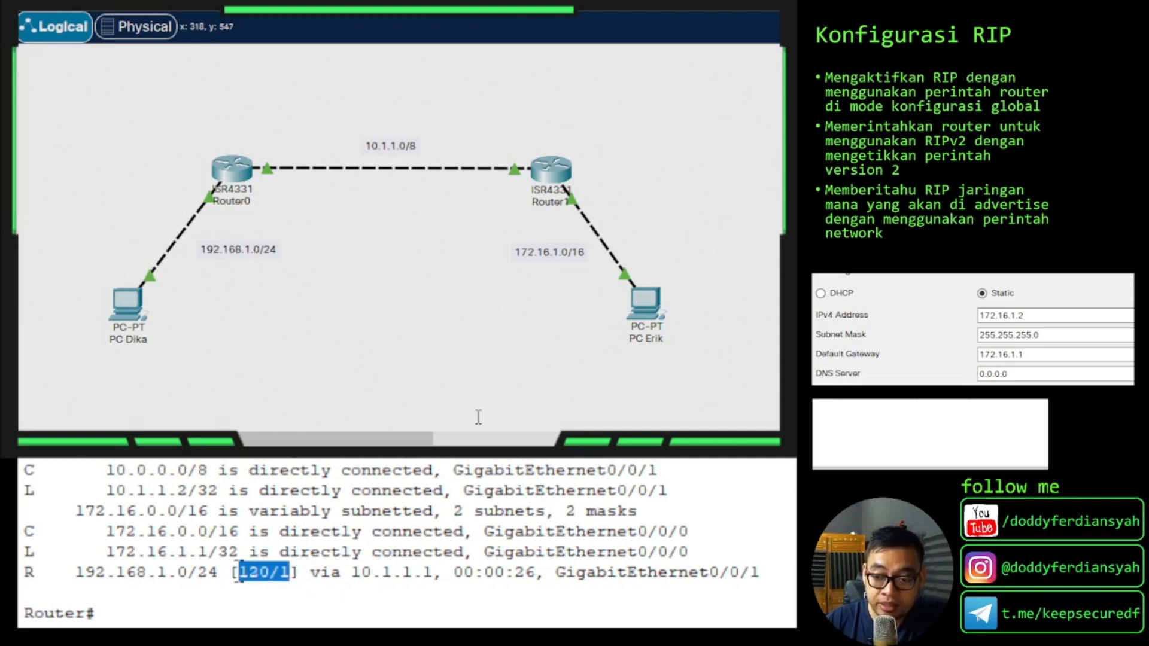
{"action": "left_click", "coordinate": [291, 572]}
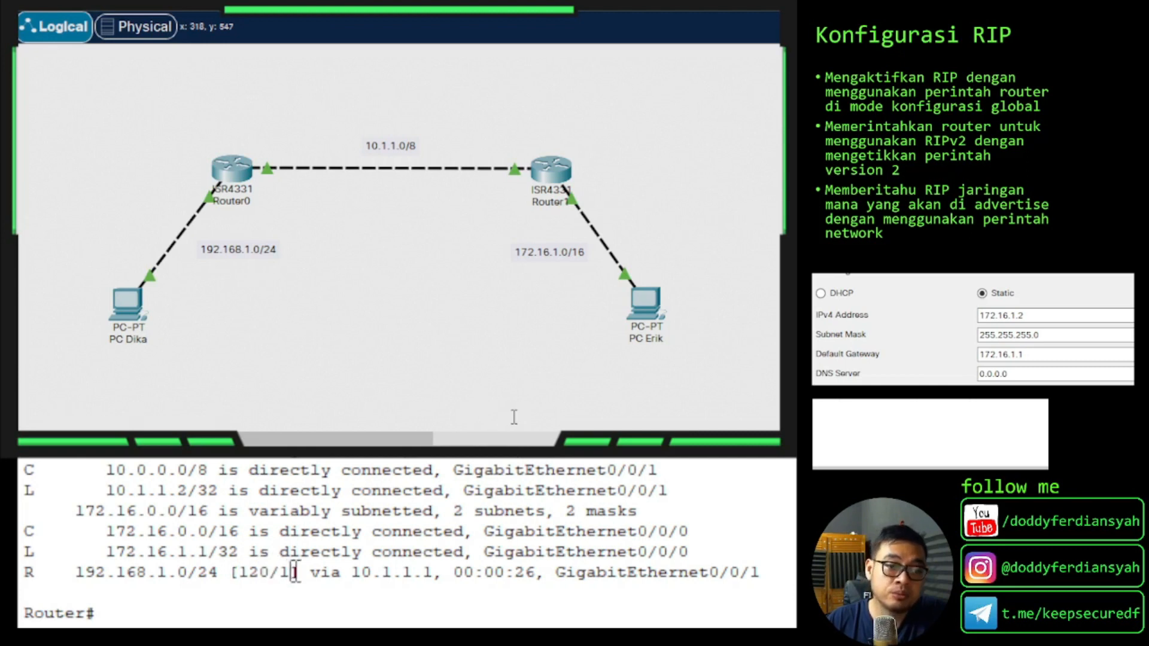